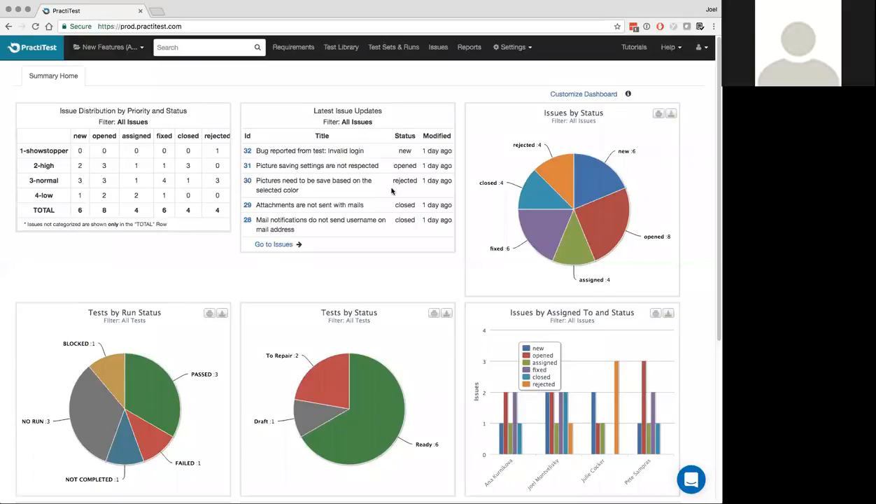
Open the Test Library and start a blank new test
{"action": "left_click", "coordinate": [341, 47]}
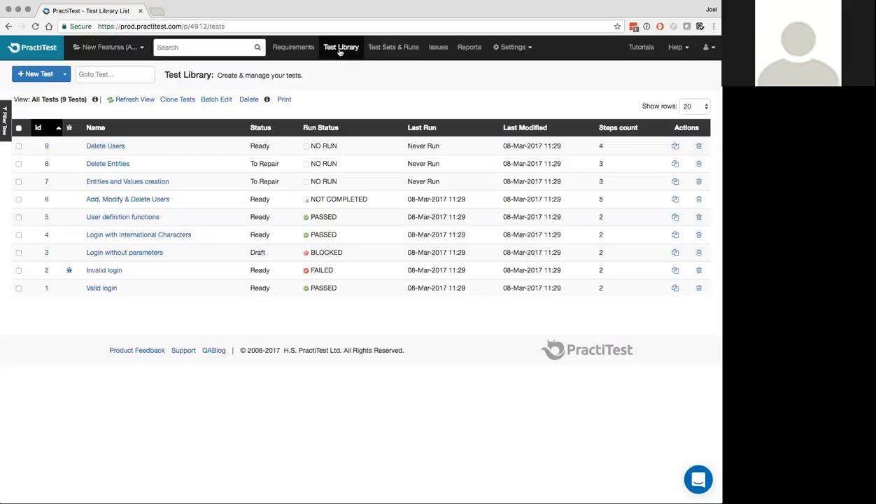
{"action": "left_click", "coordinate": [42, 75]}
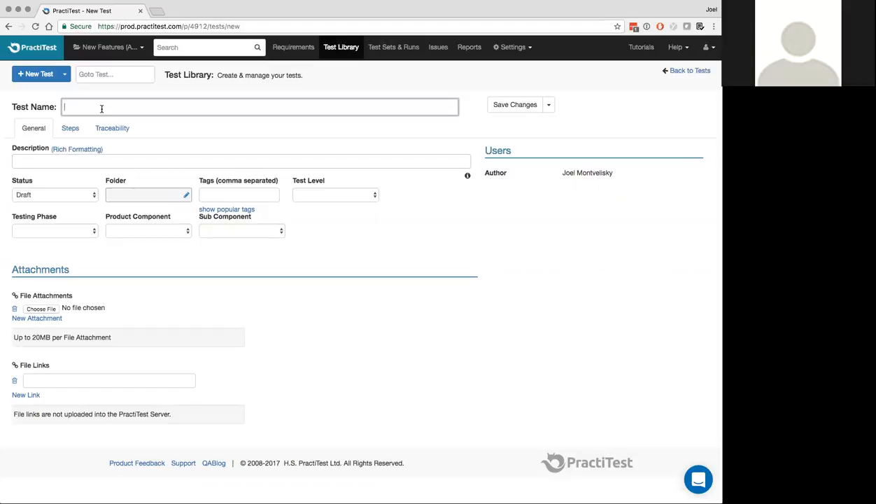
Name the new test 'Verifying reports' and show its empty steps list
{"action": "type", "text": "Verifying reports"}
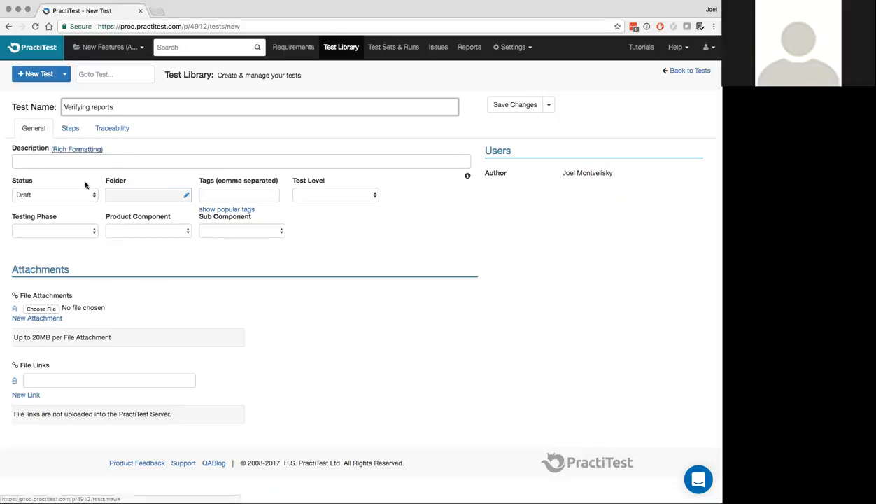
{"action": "left_click", "coordinate": [69, 129]}
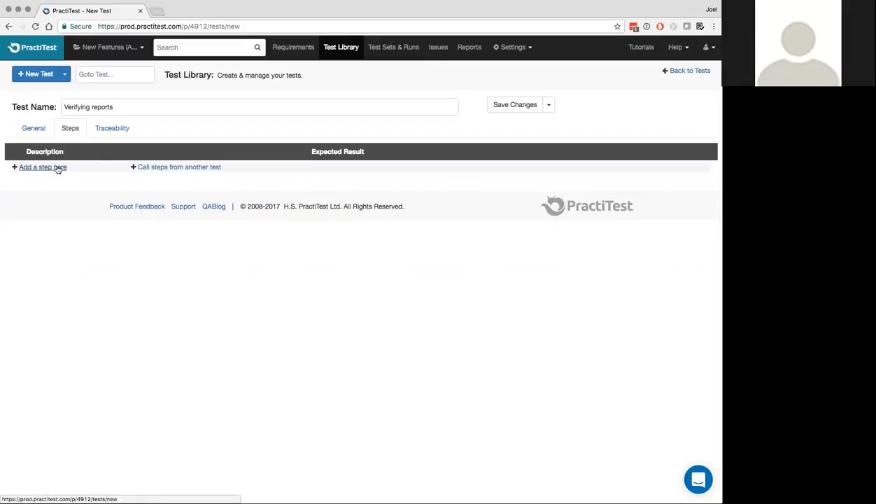
Call existing test #1 'Valid login' as Step 1 of Verifying reports
{"action": "left_click", "coordinate": [168, 170]}
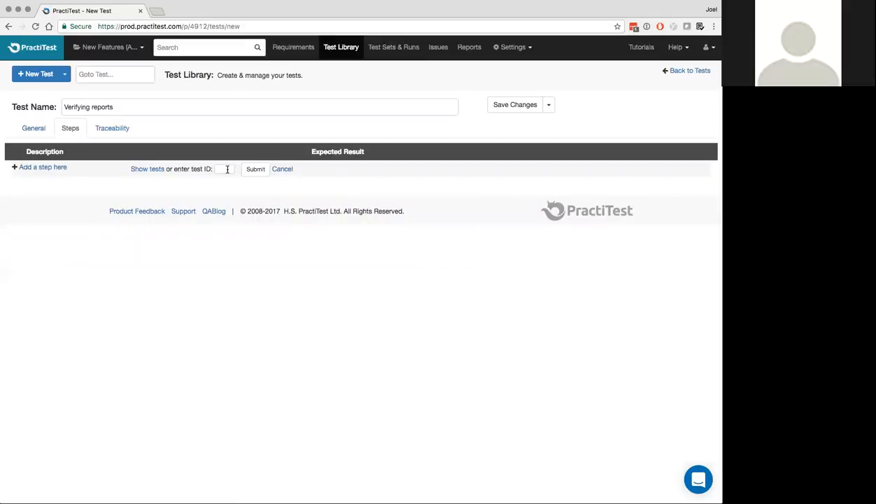
{"action": "left_click", "coordinate": [142, 170]}
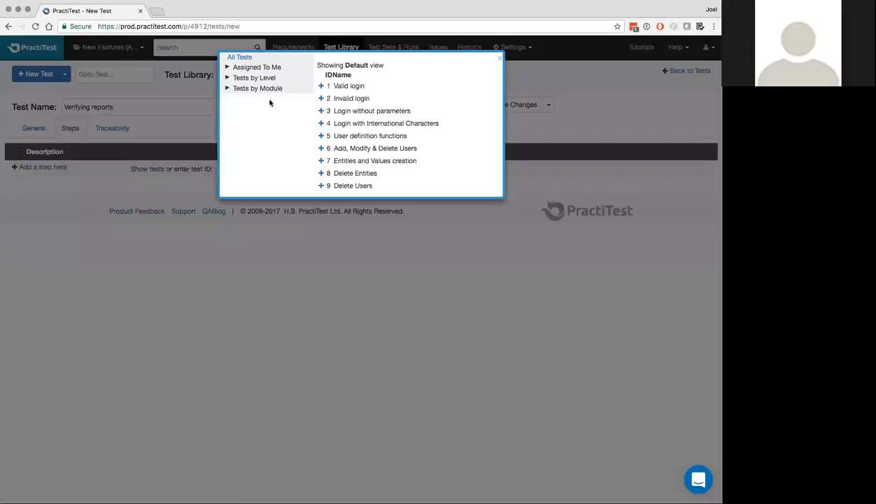
{"action": "left_click", "coordinate": [321, 86]}
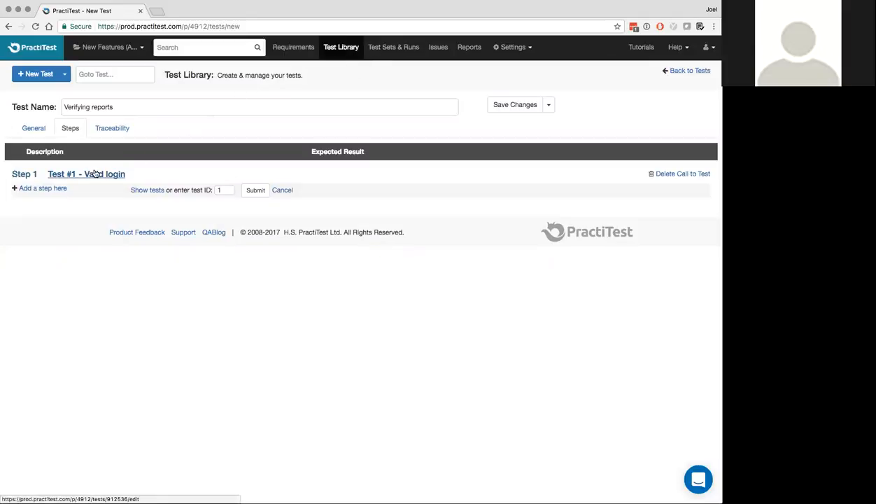
Save the test as Test #10, review Valid login's steps, then return to Test #10
{"action": "left_click", "coordinate": [517, 104]}
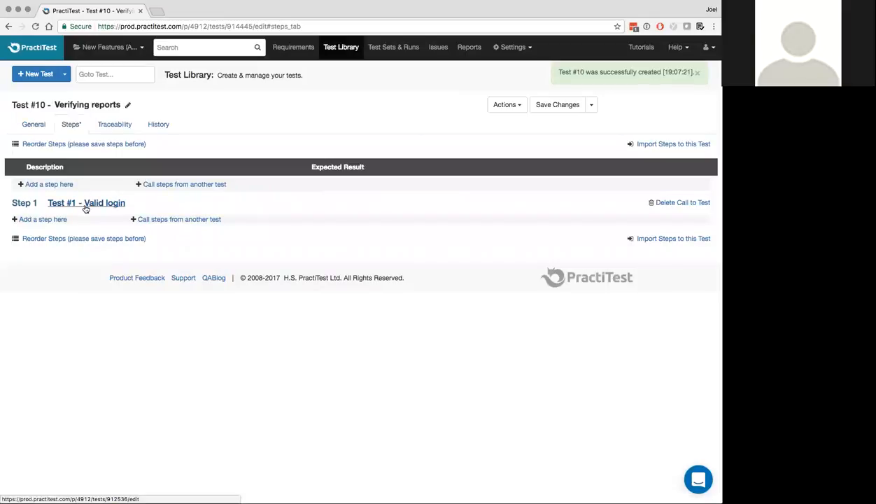
{"action": "left_click", "coordinate": [85, 207]}
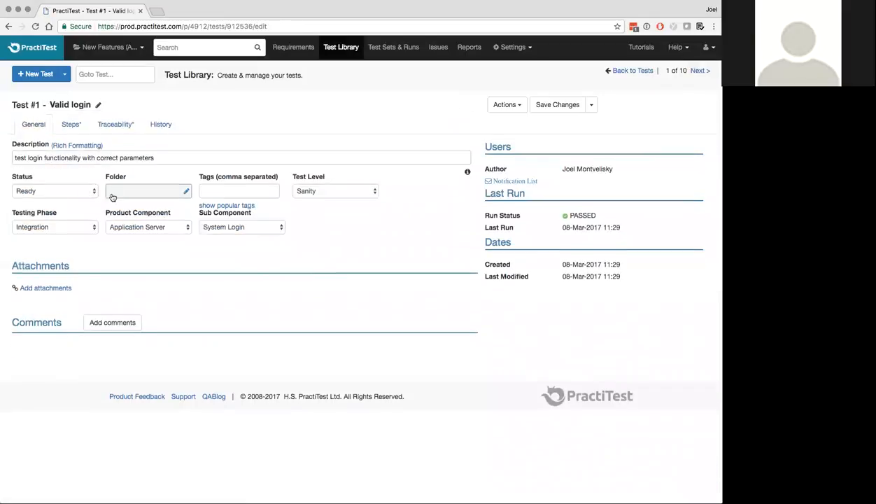
{"action": "left_click", "coordinate": [70, 124]}
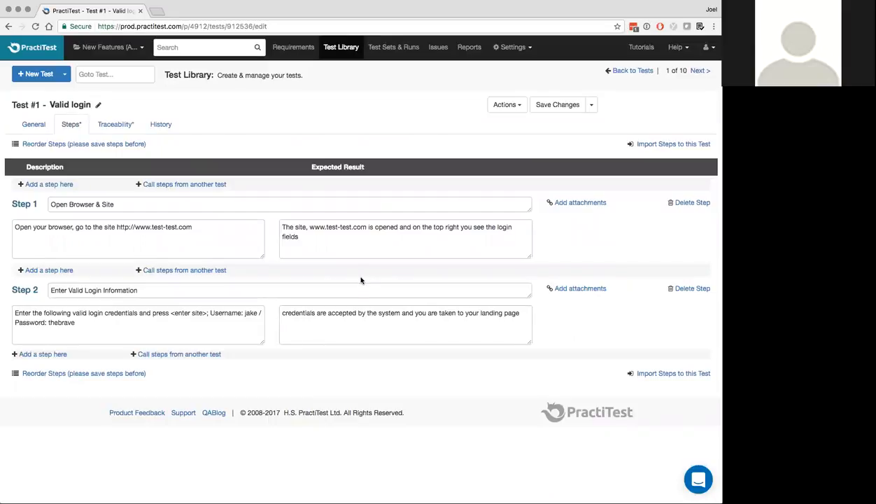
{"action": "left_click", "coordinate": [8, 27]}
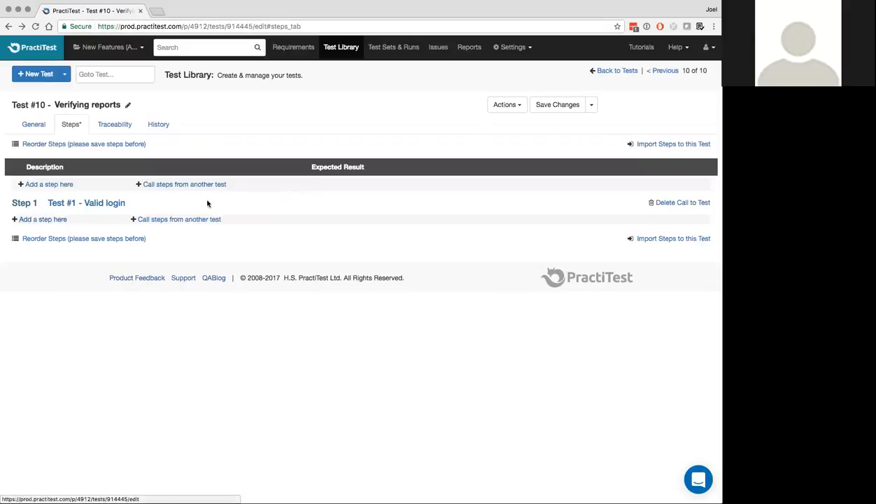
Add steps 'Go to the reporting module' and 'Verify that the report for expenses works correctly'
{"action": "left_click", "coordinate": [60, 222]}
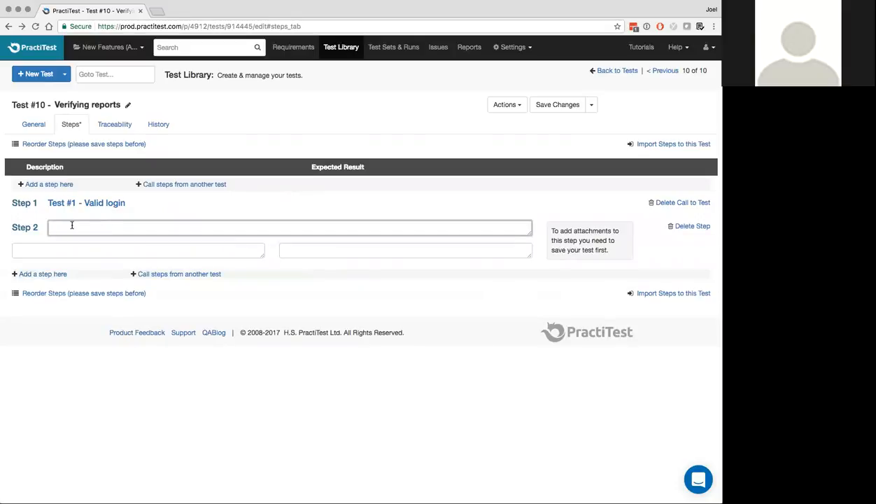
{"action": "type", "text": "Go to the reporting module"}
{"action": "left_click", "coordinate": [53, 273]}
{"action": "type", "text": "Verify that the report for expenses works correctly"}
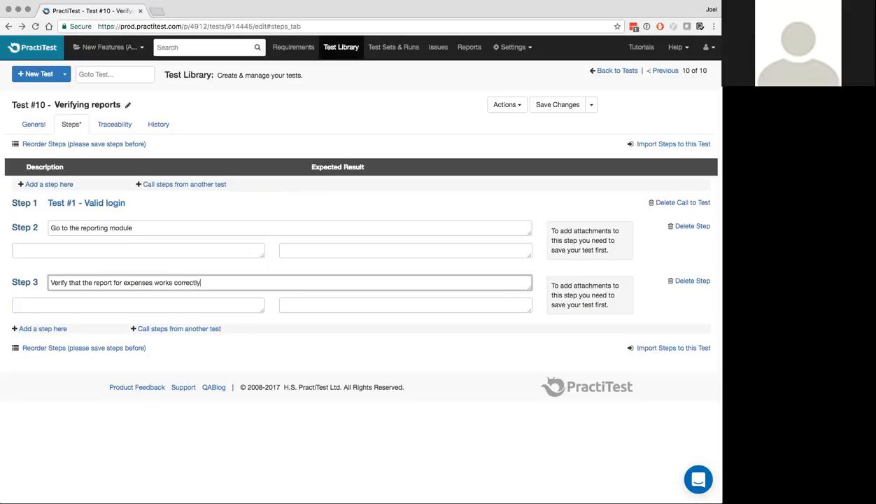
Give Step 3 the two-line description 'Go to the report for expenses' / 'Verify it works'
{"action": "left_click", "coordinate": [88, 302]}
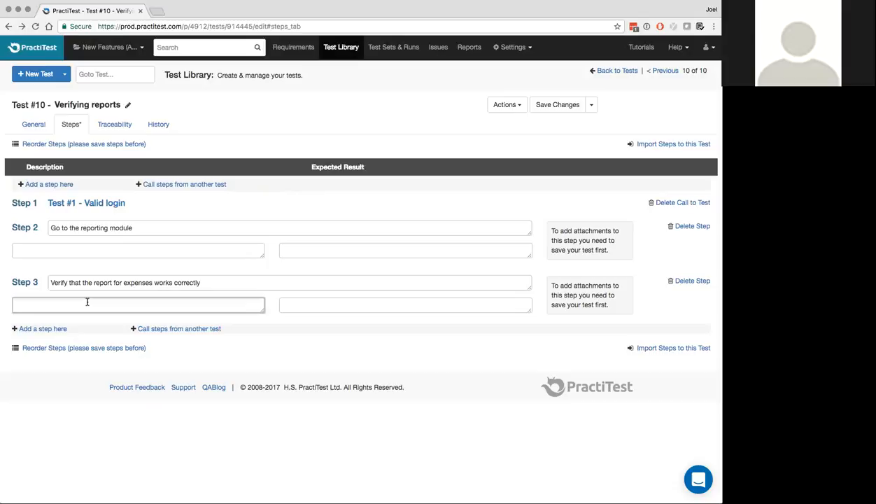
{"action": "type", "text": "Go to"}
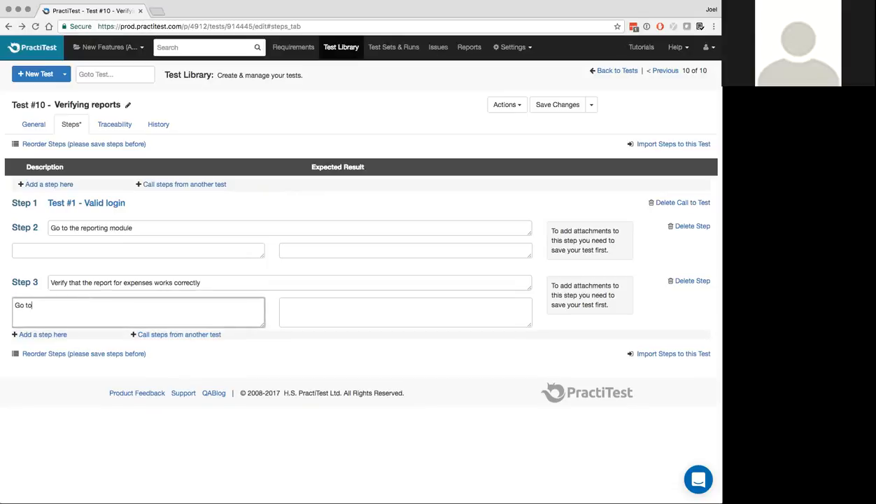
{"action": "type", "text": " the report for expenses"}
{"action": "key", "text": "Return"}
{"action": "type", "text": "V"}
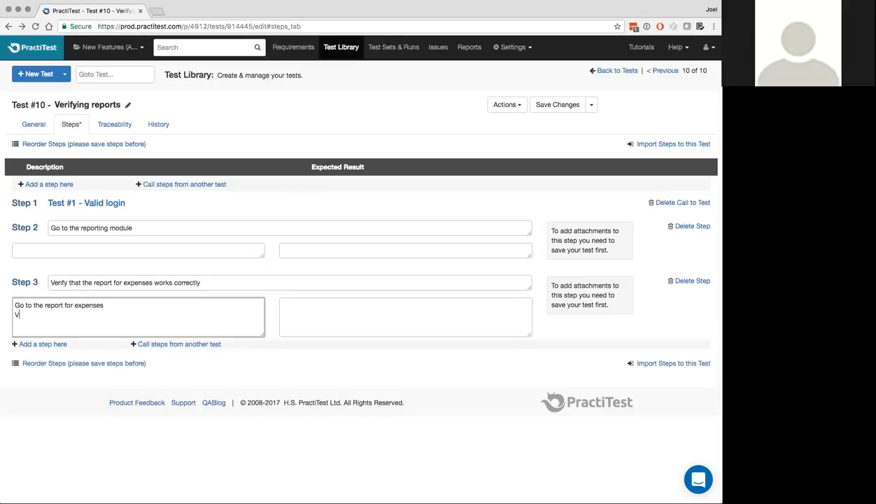
{"action": "type", "text": "erify it works"}
Replace 'expenses' with {{report_type}} in Step 3's name and description
{"action": "left_click_drag", "start_coordinate": [123, 283], "coordinate": [152, 283]}
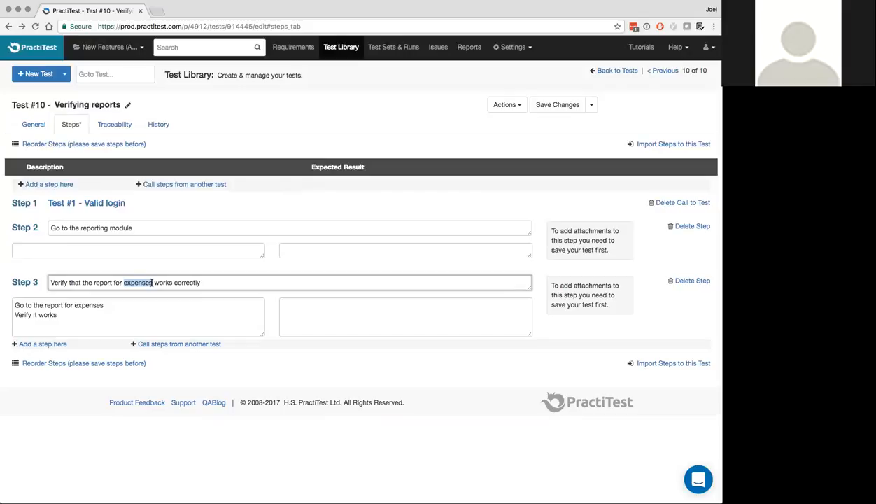
{"action": "key", "text": "BackSpace"}
{"action": "type", "text": "{{"}
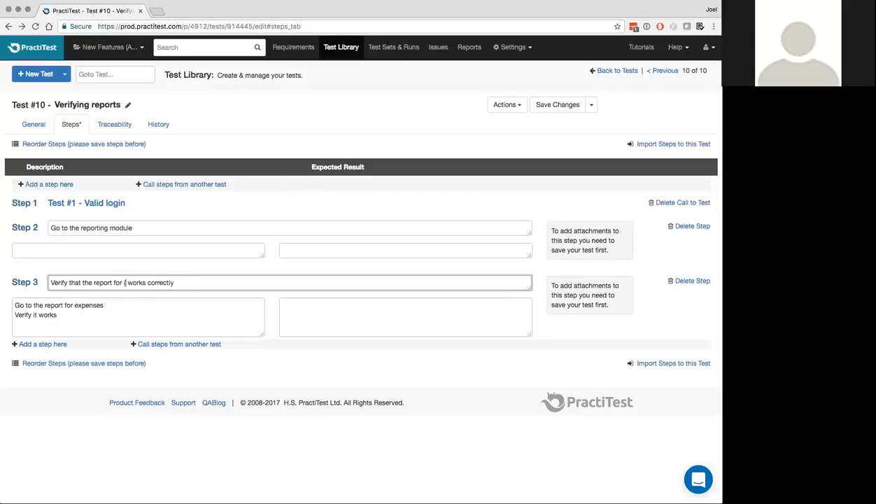
{"action": "type", "text": "report_type}}"}
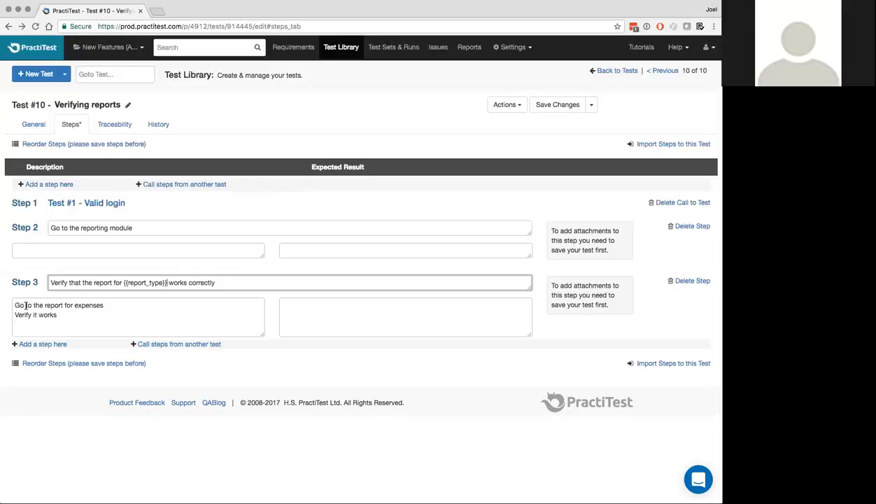
{"action": "double_click", "coordinate": [86, 305]}
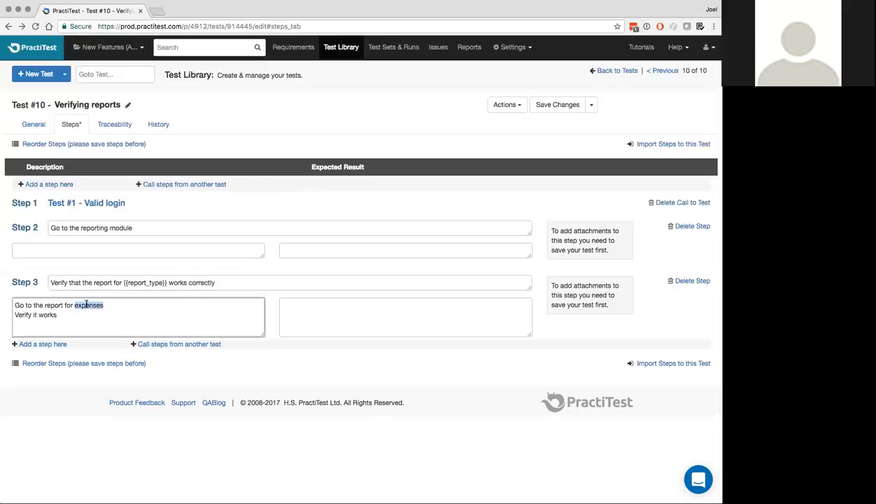
{"action": "type", "text": "{{report_type}}"}
Add Step 4 'Export {{report_type}} report' and save the test
{"action": "left_click", "coordinate": [61, 346]}
{"action": "type", "text": "Eport"}
{"action": "key", "text": "BackSpace"}
{"action": "key", "text": "BackSpace"}
{"action": "key", "text": "BackSpace"}
{"action": "key", "text": "BackSpace"}
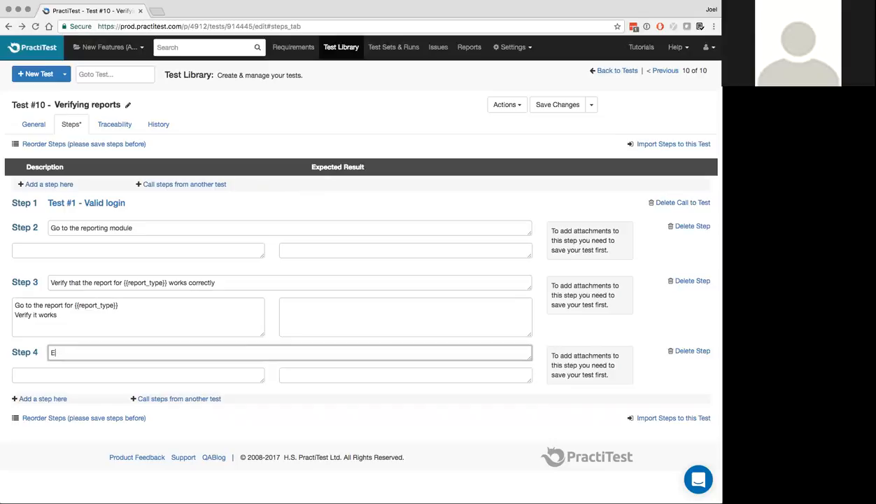
{"action": "type", "text": "xport {{report_type}} report"}
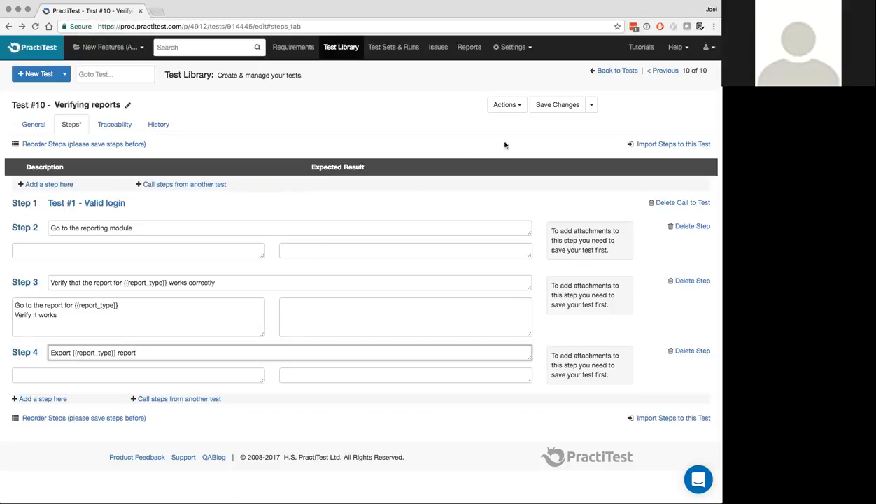
{"action": "left_click", "coordinate": [554, 106]}
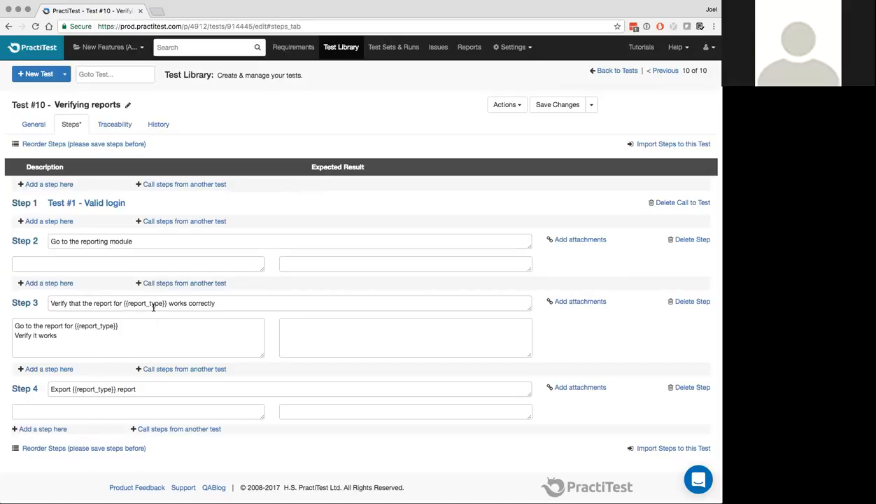
Add test 10 'Verifying reports' to TestSet #1 System Login and run its new instance
{"action": "left_click", "coordinate": [394, 47]}
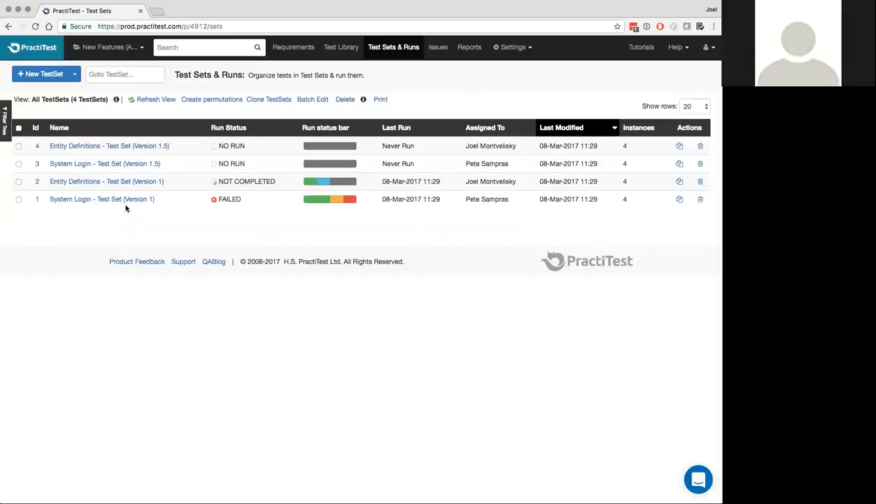
{"action": "left_click", "coordinate": [102, 200]}
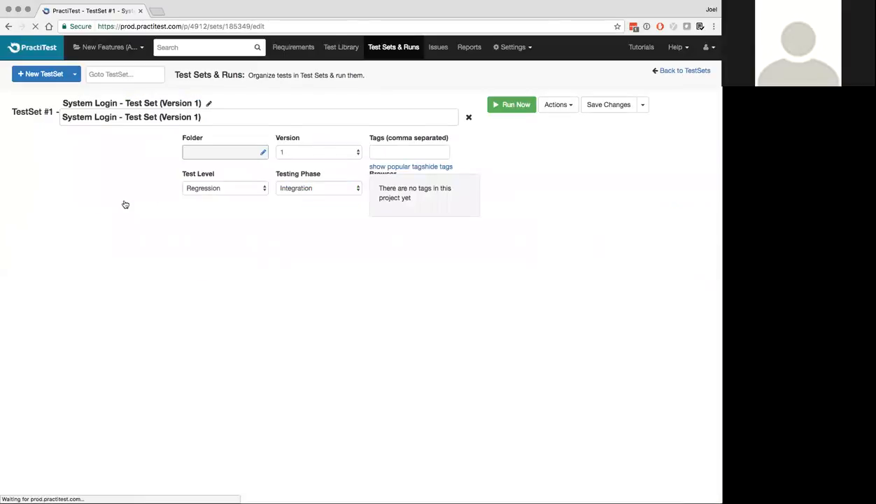
{"action": "left_click", "coordinate": [650, 316]}
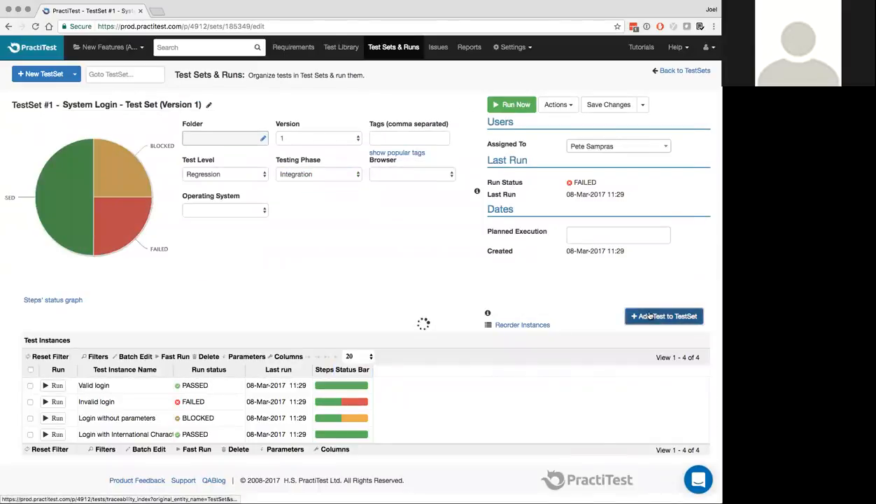
{"action": "scroll", "coordinate": [651, 316], "scroll_direction": "down", "scroll_amount": 2}
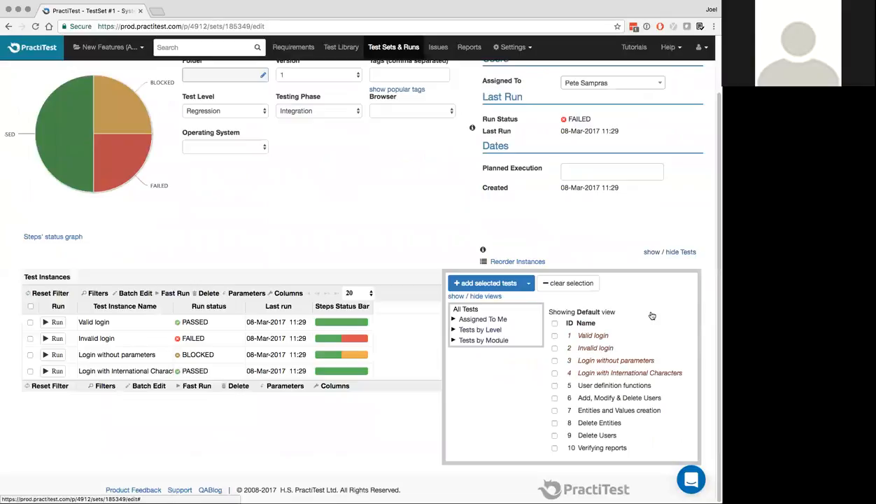
{"action": "left_click", "coordinate": [554, 448]}
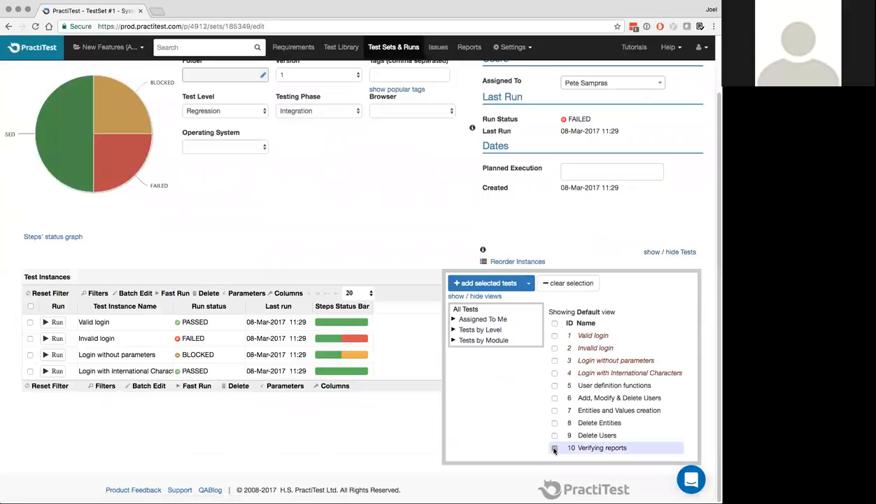
{"action": "left_click", "coordinate": [489, 283]}
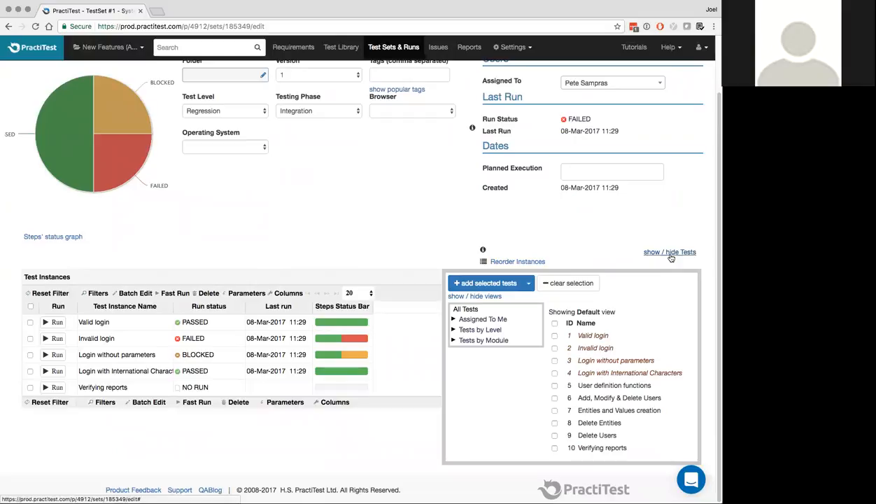
{"action": "left_click", "coordinate": [662, 252]}
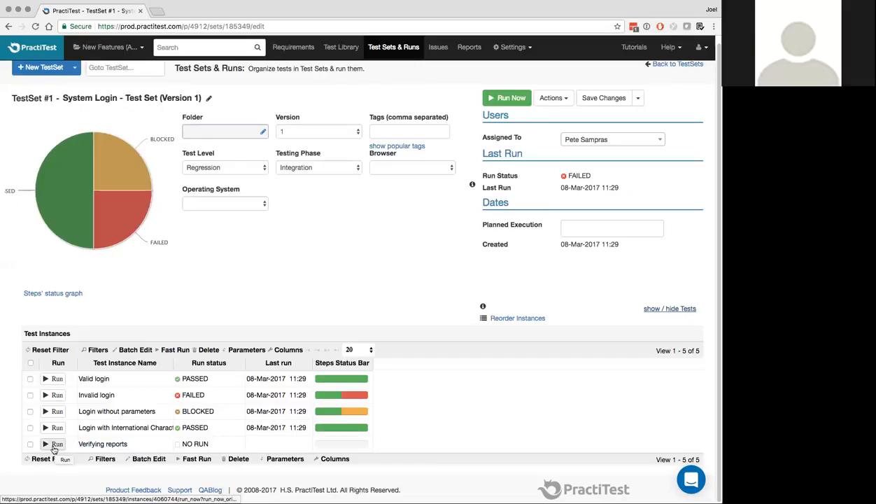
{"action": "left_click", "coordinate": [55, 445]}
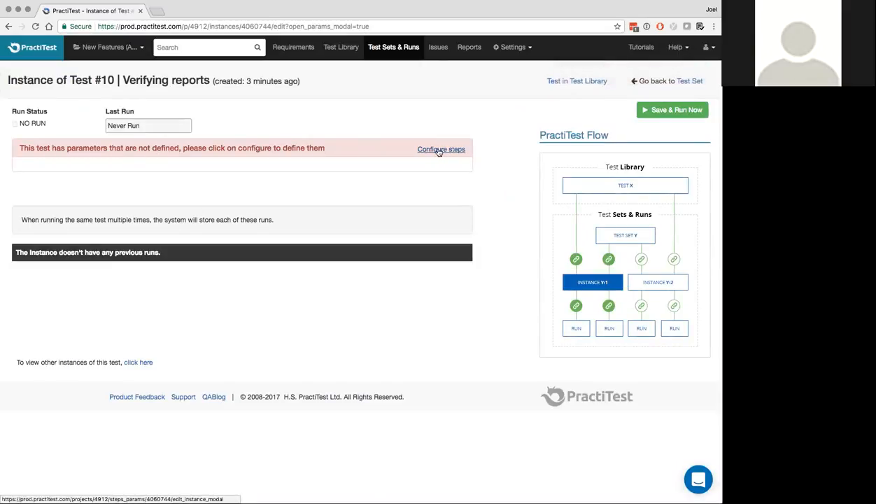
Return from the Verifying reports instance to TestSet #1 - System Login
{"action": "left_click", "coordinate": [9, 29]}
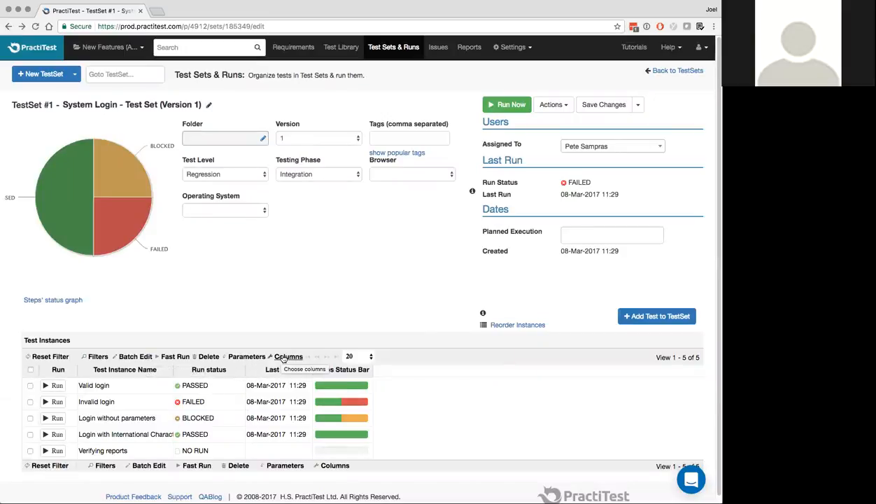
Add a Parameters column right after Test Instance Name in the instances table
{"action": "left_click", "coordinate": [282, 358]}
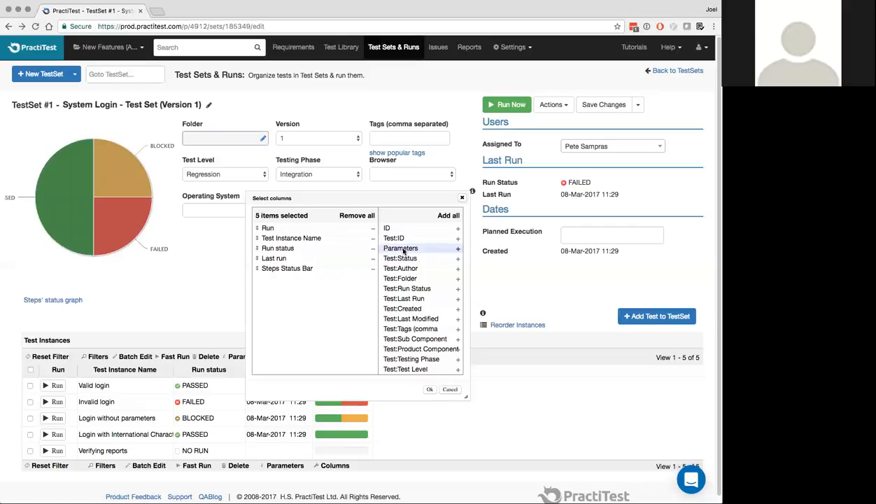
{"action": "left_click_drag", "start_coordinate": [404, 253], "coordinate": [284, 249]}
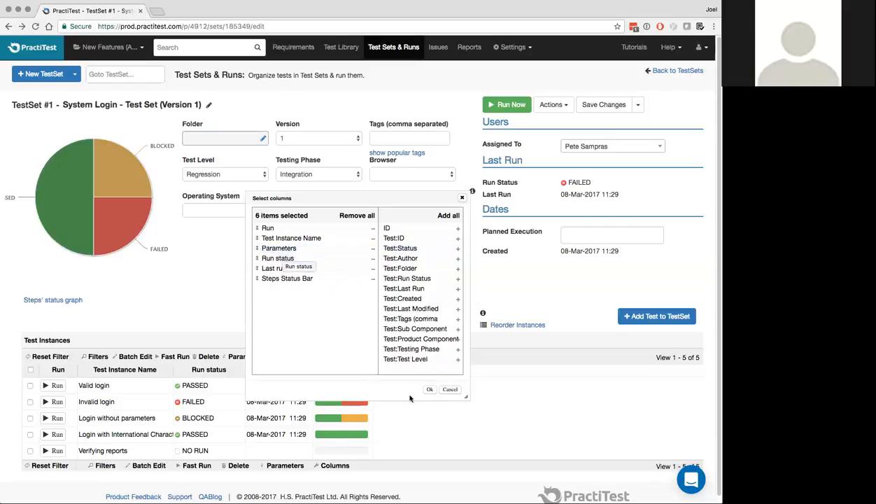
{"action": "left_click", "coordinate": [430, 390]}
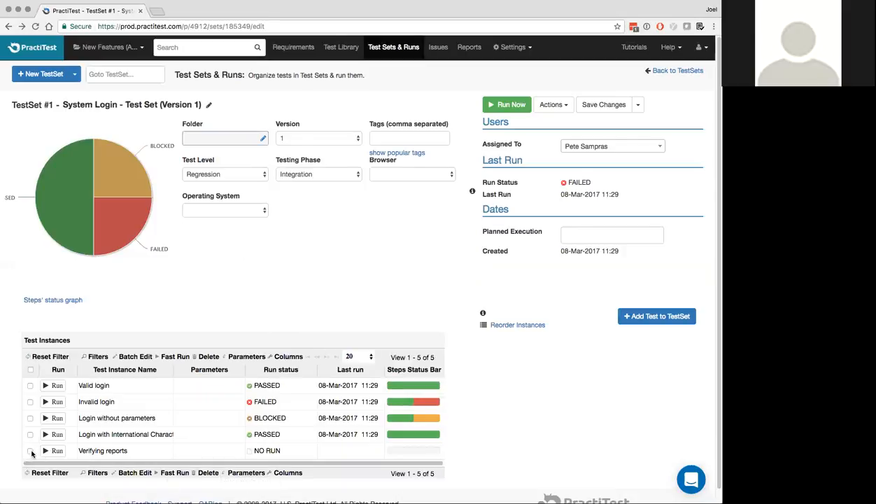
Select all five instances and batch-set their Report type parameter to expenses
{"action": "left_click", "coordinate": [30, 369]}
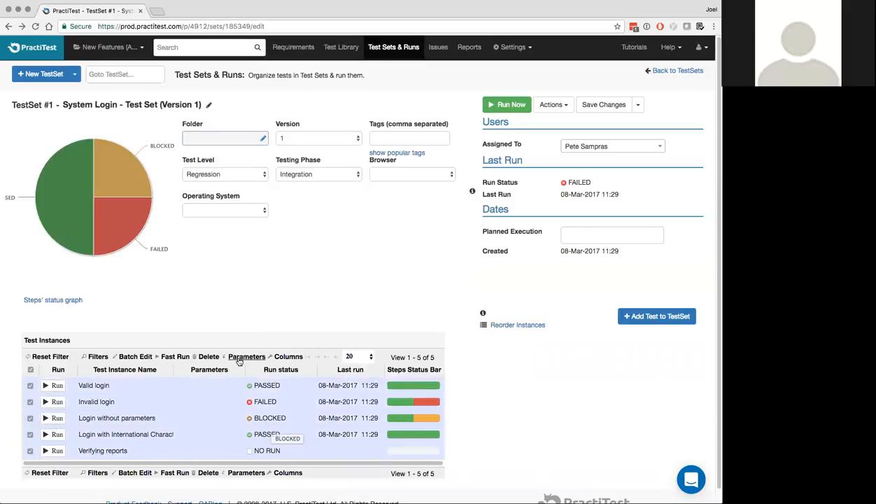
{"action": "left_click", "coordinate": [239, 359]}
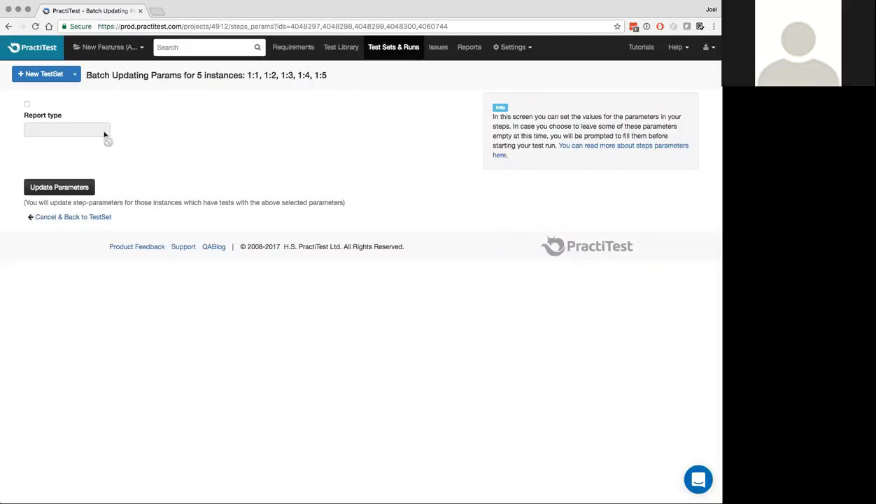
{"action": "left_click", "coordinate": [27, 105]}
{"action": "left_click", "coordinate": [38, 128]}
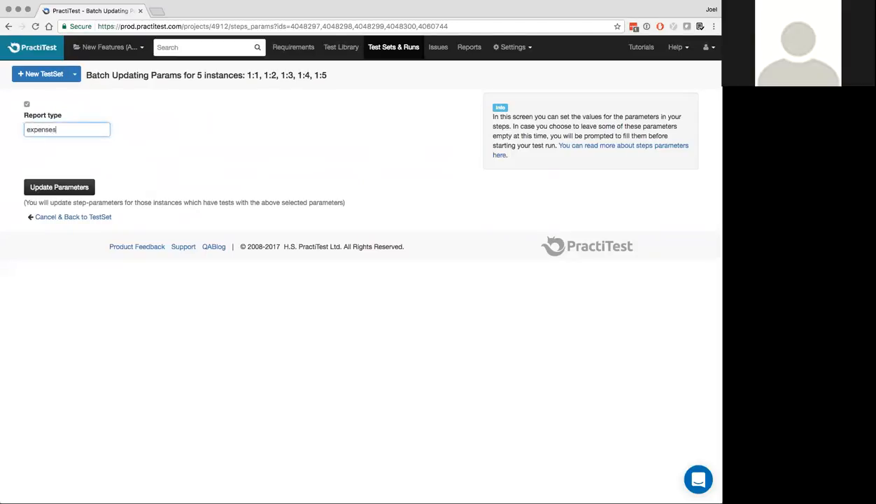
{"action": "left_click", "coordinate": [51, 186]}
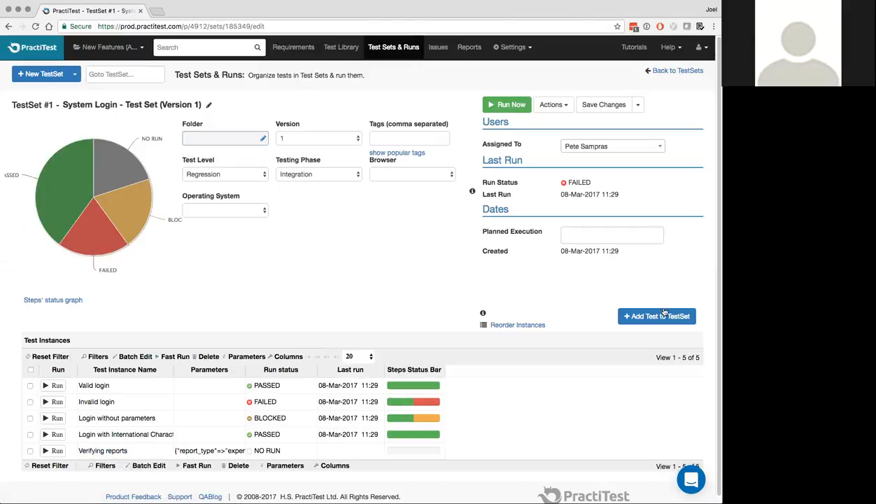
Add Verifying reports to the test set again as a second instance
{"action": "left_click", "coordinate": [660, 317]}
{"action": "scroll", "coordinate": [595, 392], "scroll_direction": "down", "scroll_amount": 2}
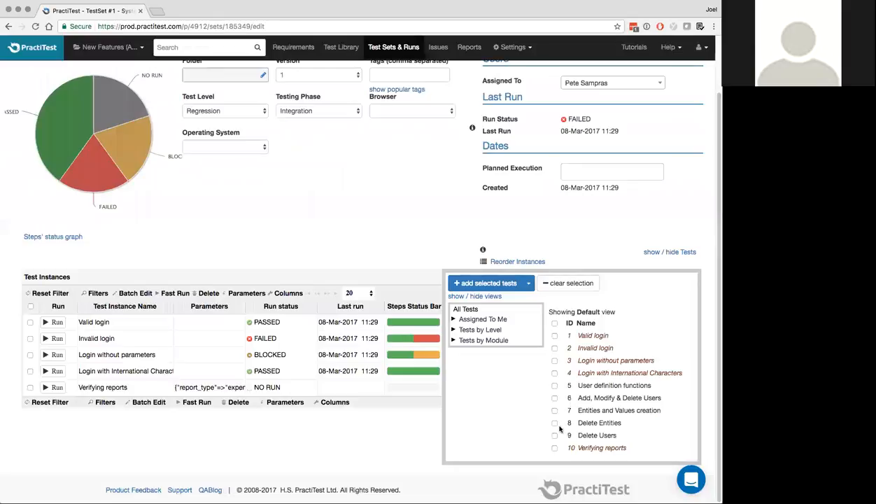
{"action": "left_click", "coordinate": [554, 448]}
{"action": "left_click", "coordinate": [492, 284]}
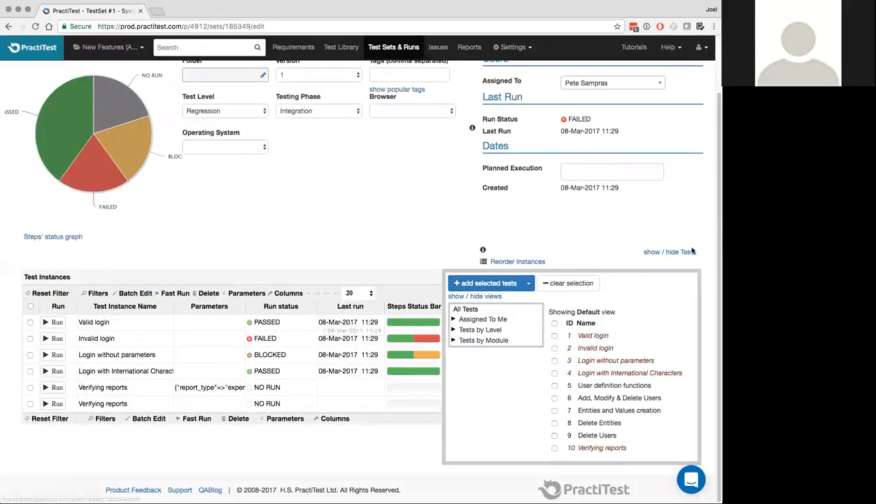
{"action": "left_click", "coordinate": [665, 252]}
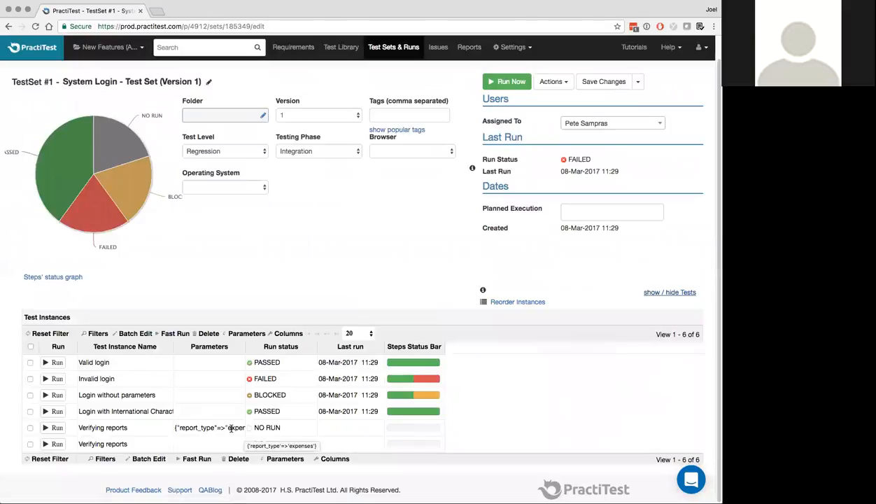
Set the new instance's Report type parameter to 'assistance'
{"action": "left_click", "coordinate": [30, 444]}
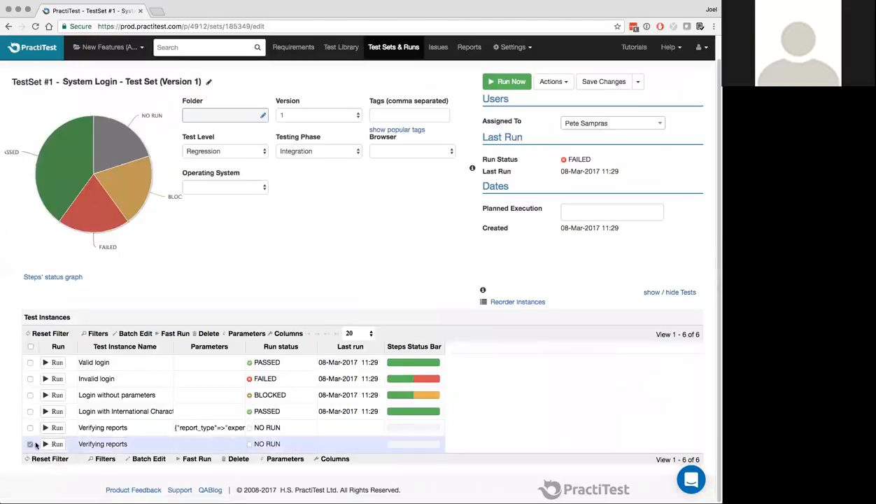
{"action": "left_click", "coordinate": [243, 333]}
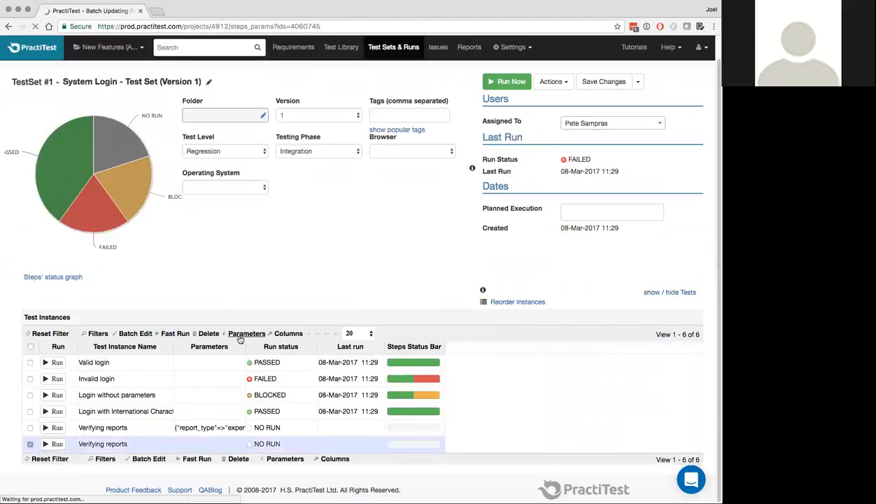
{"action": "left_click", "coordinate": [27, 104]}
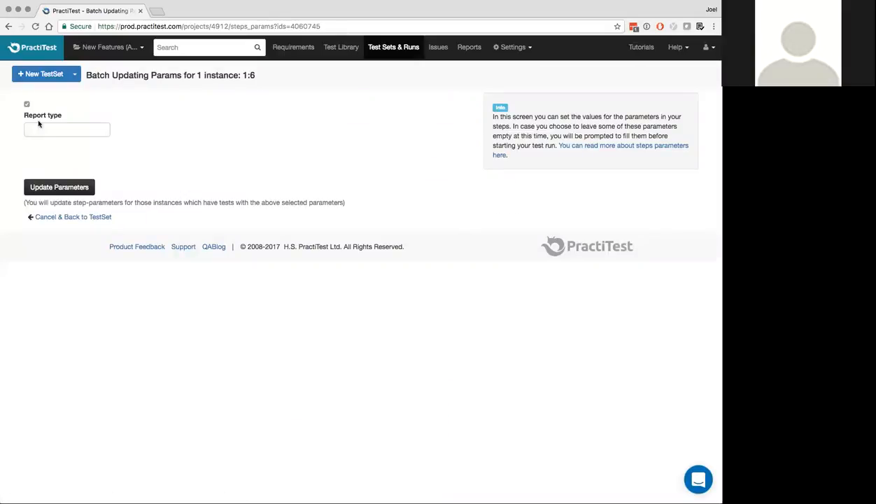
{"action": "left_click", "coordinate": [52, 131]}
{"action": "type", "text": "assistance"}
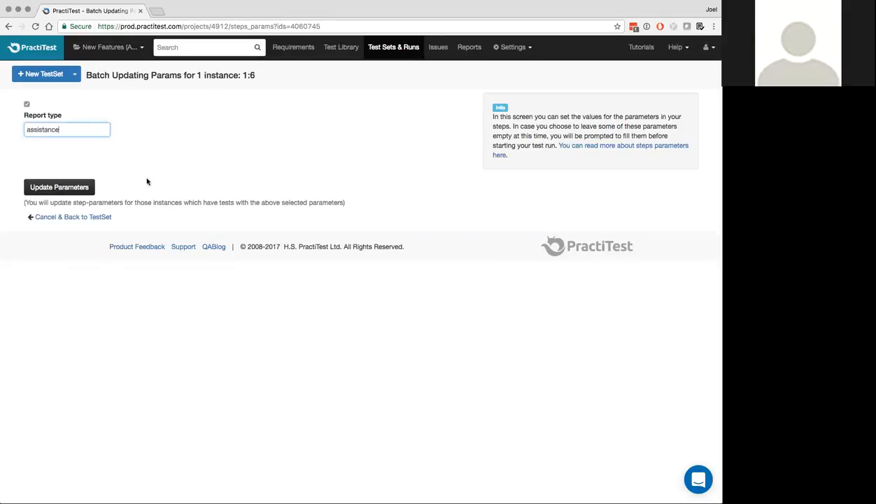
{"action": "left_click", "coordinate": [76, 187]}
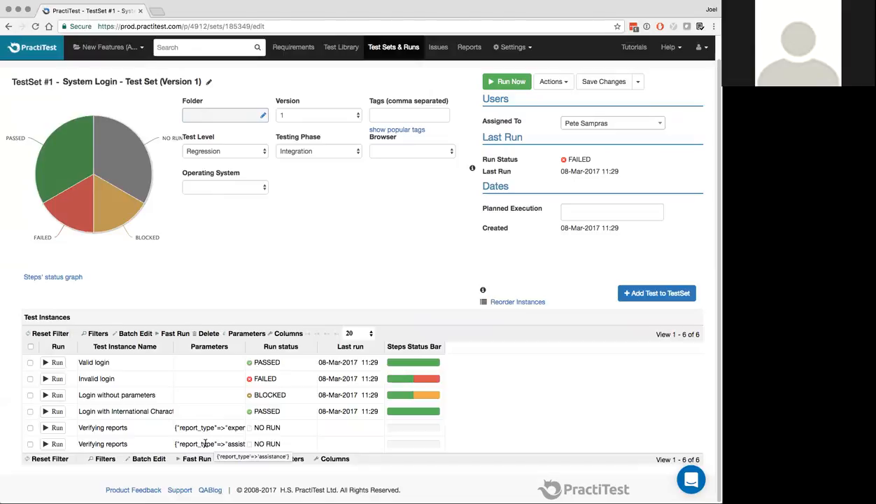
Start the run of the first Verifying reports instance and review its steps, including the expenses wording
{"action": "left_click", "coordinate": [54, 430]}
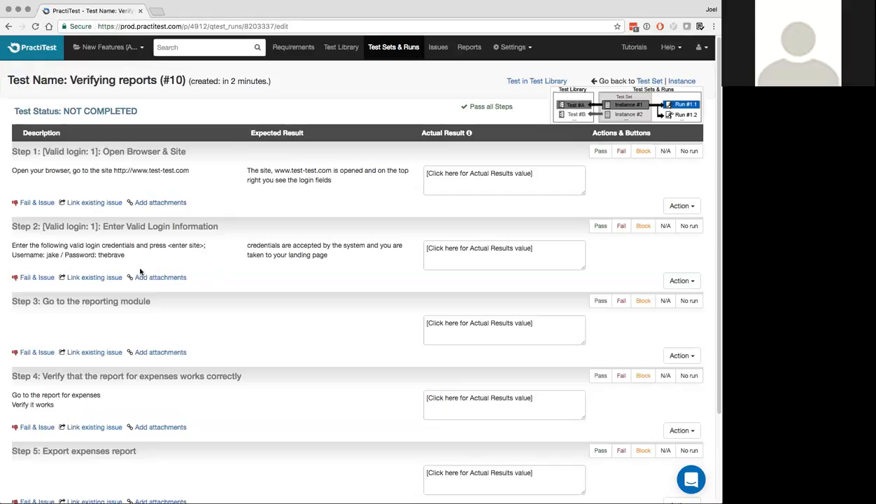
{"action": "scroll", "coordinate": [140, 272], "scroll_direction": "down", "scroll_amount": 2}
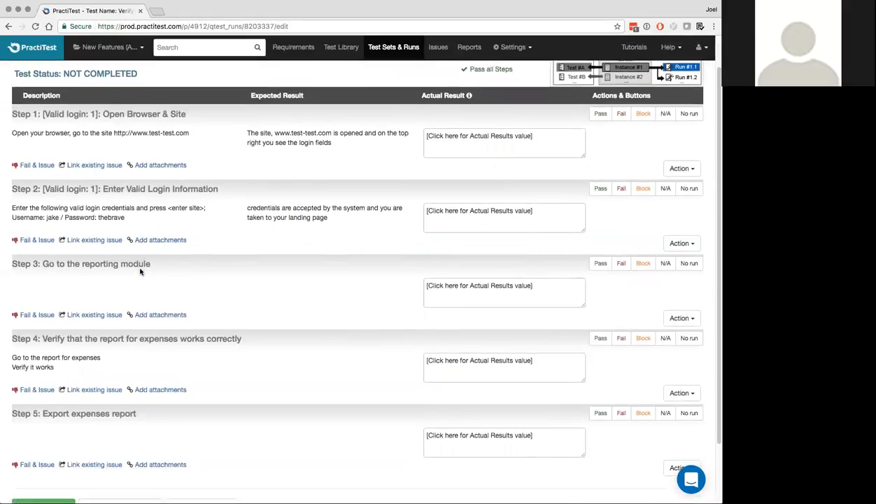
{"action": "scroll", "coordinate": [107, 261], "scroll_direction": "down", "scroll_amount": 3}
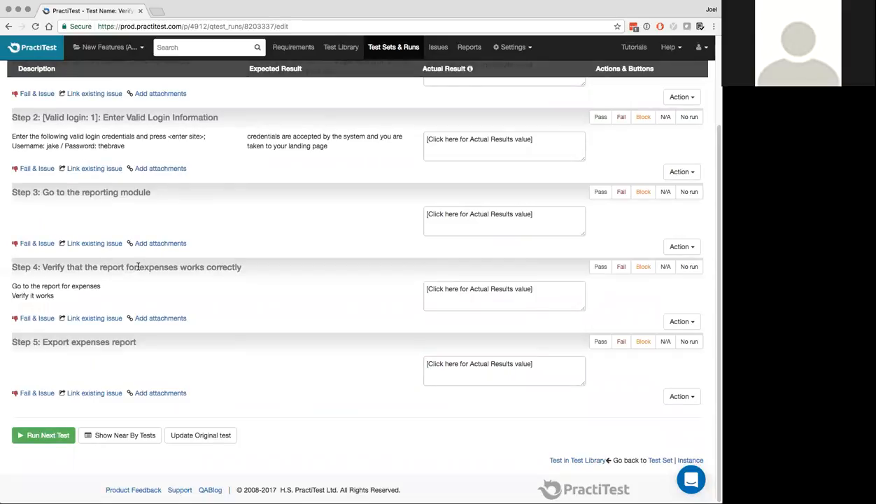
{"action": "left_click_drag", "start_coordinate": [140, 267], "coordinate": [172, 267]}
{"action": "left_click", "coordinate": [92, 286]}
{"action": "scroll", "coordinate": [91, 333], "scroll_direction": "up", "scroll_amount": 3}
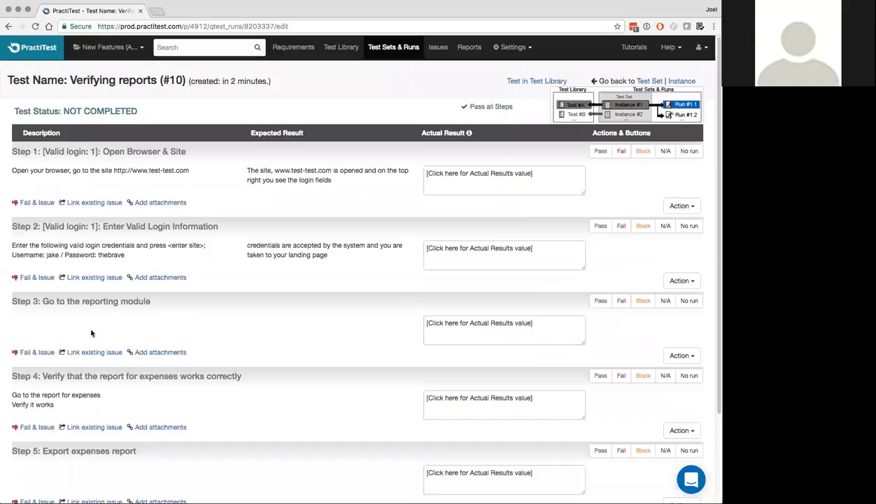
Mark steps 1–5 passed, passed, failed, blocked, passed, then continue to the next test run
{"action": "left_click", "coordinate": [601, 151]}
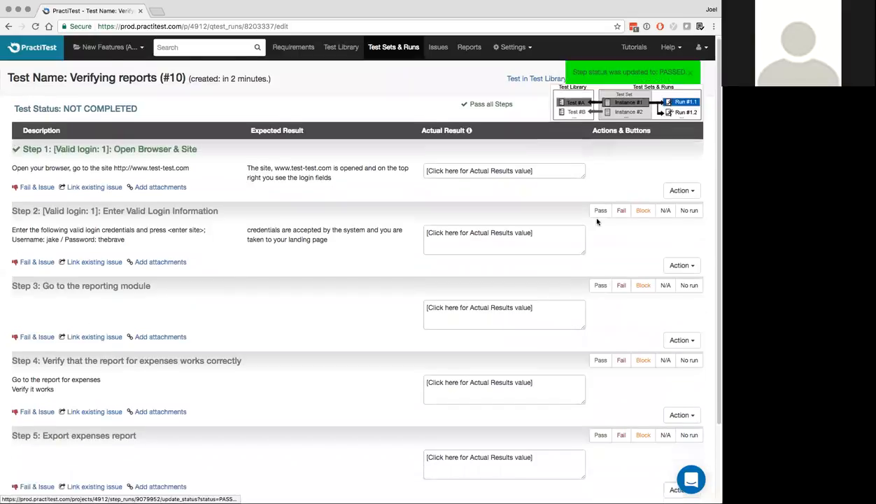
{"action": "left_click", "coordinate": [601, 185]}
{"action": "left_click", "coordinate": [620, 194]}
{"action": "left_click", "coordinate": [644, 268]}
{"action": "left_click", "coordinate": [600, 344]}
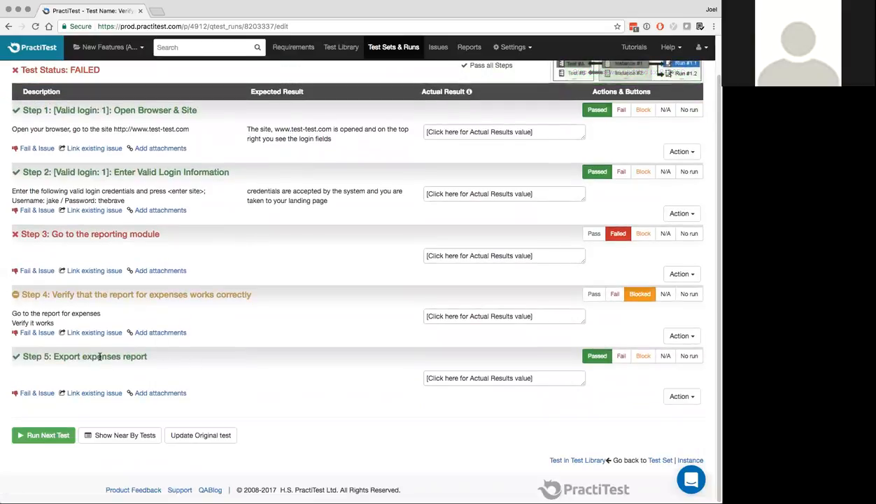
{"action": "left_click", "coordinate": [42, 435]}
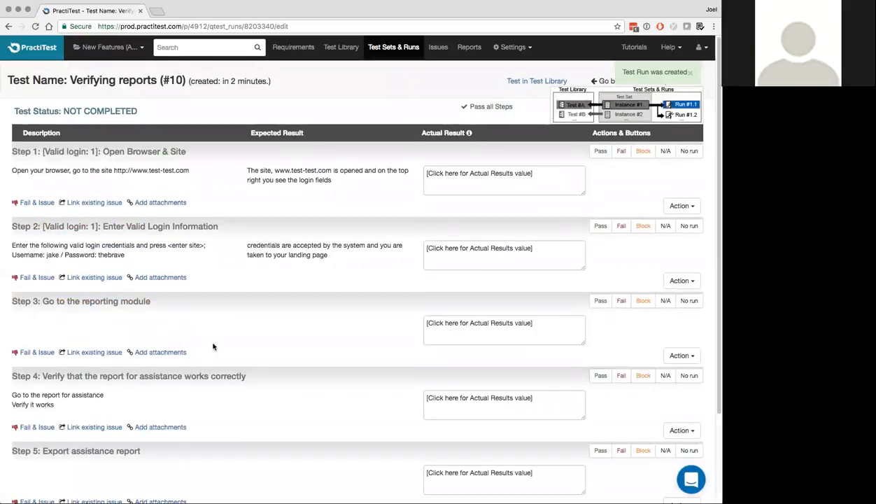
Pass all steps of the assistance report run and return to the Test Sets list
{"action": "scroll", "coordinate": [213, 346], "scroll_direction": "down", "scroll_amount": 3}
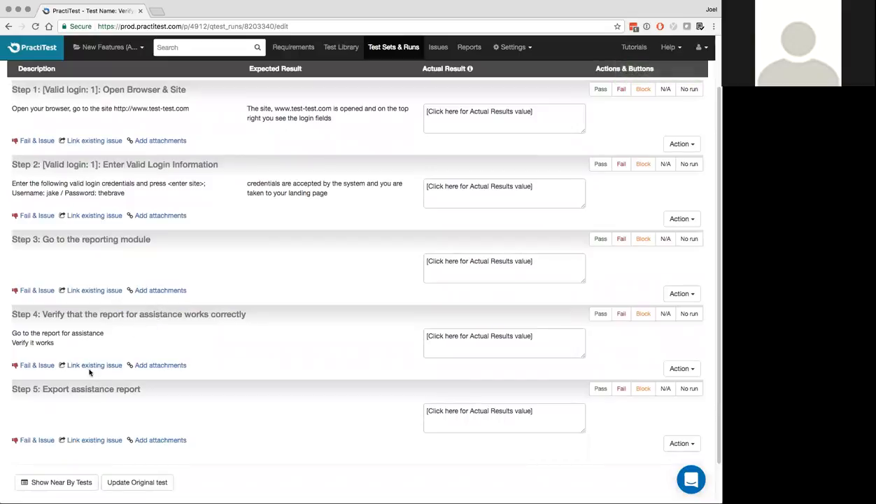
{"action": "scroll", "coordinate": [90, 372], "scroll_direction": "up", "scroll_amount": 3}
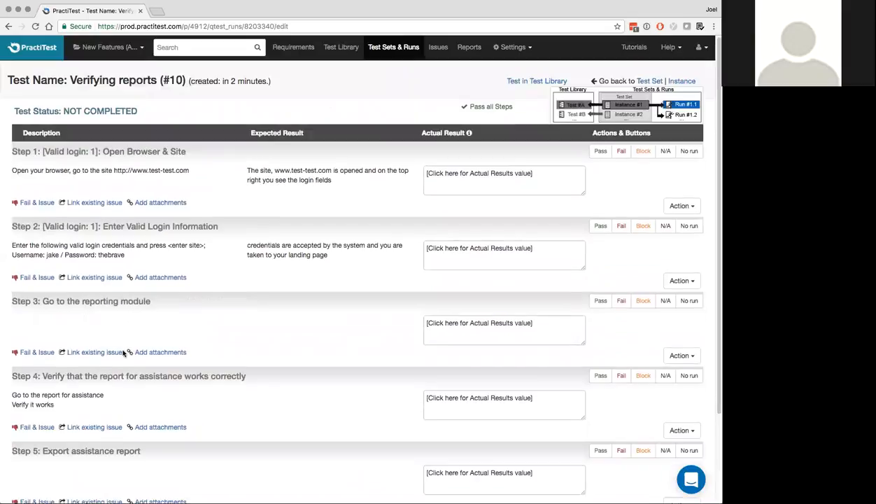
{"action": "left_click", "coordinate": [497, 107]}
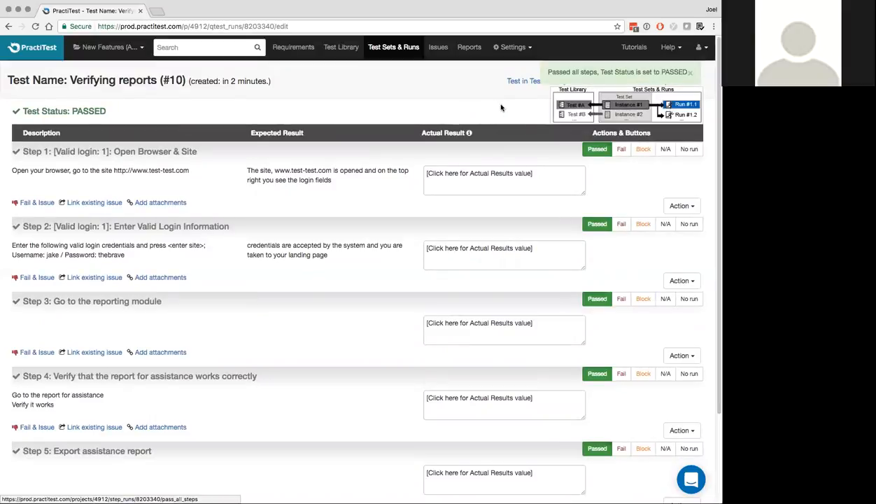
{"action": "left_click", "coordinate": [391, 49]}
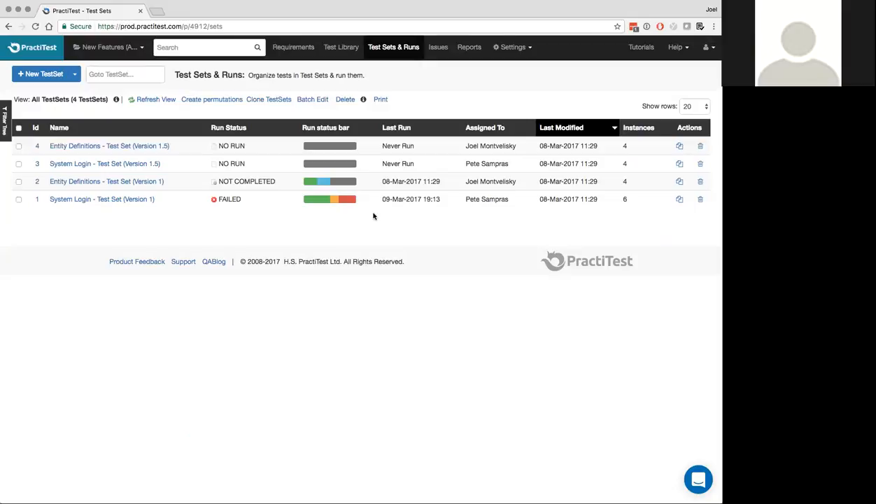
Select the System Login and Entity Definitions Version 1 test sets and begin creating permutations
{"action": "left_click", "coordinate": [18, 200]}
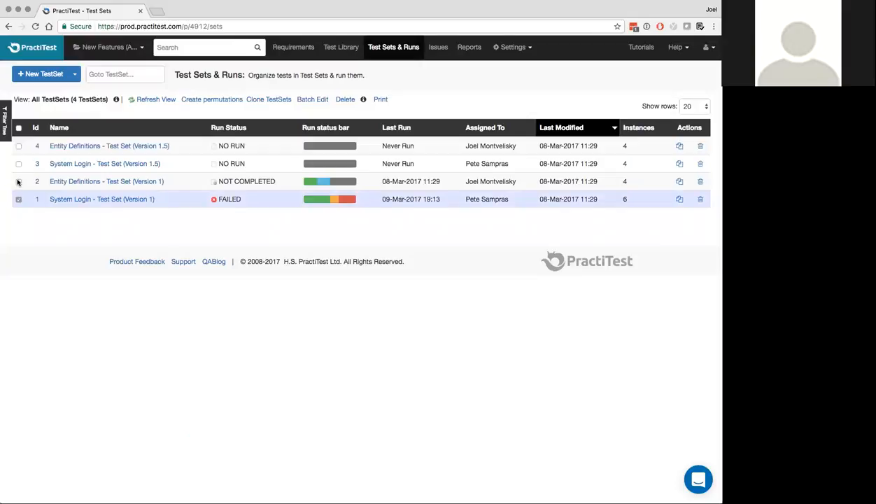
{"action": "left_click", "coordinate": [19, 182]}
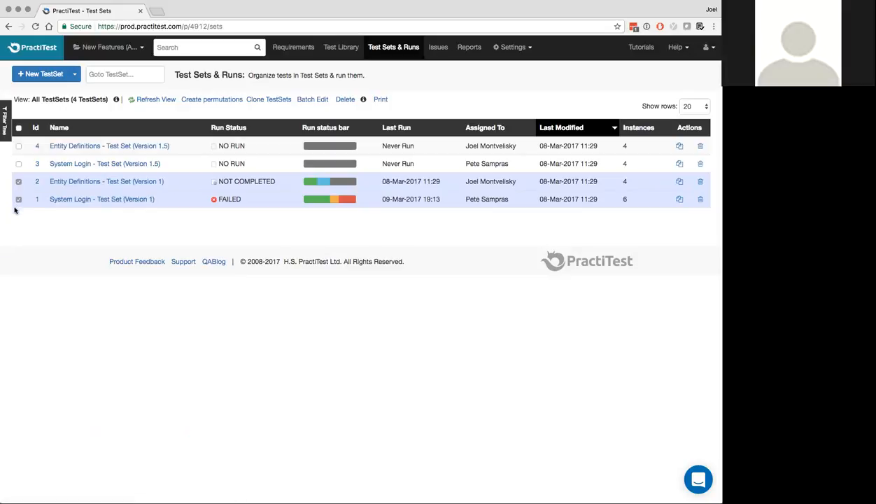
{"action": "left_click", "coordinate": [212, 99]}
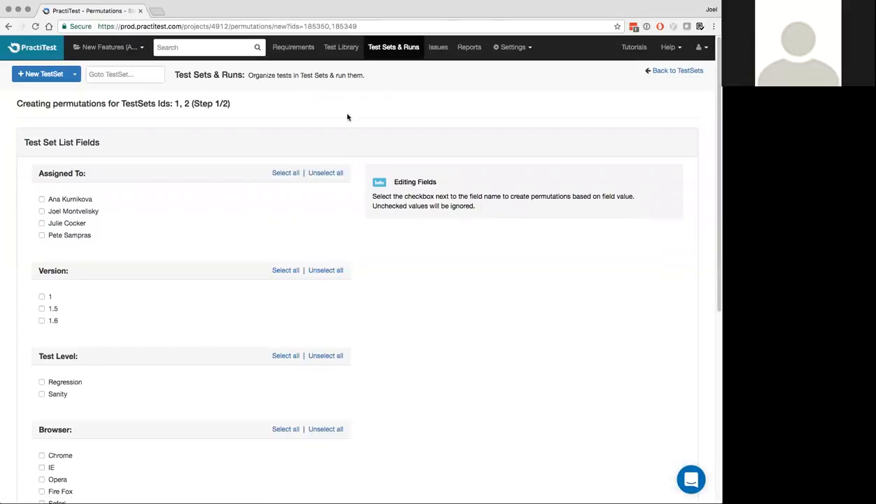
Choose all browsers plus Win, Mac and Linux operating systems as permutation fields
{"action": "scroll", "coordinate": [252, 175], "scroll_direction": "down", "scroll_amount": 1}
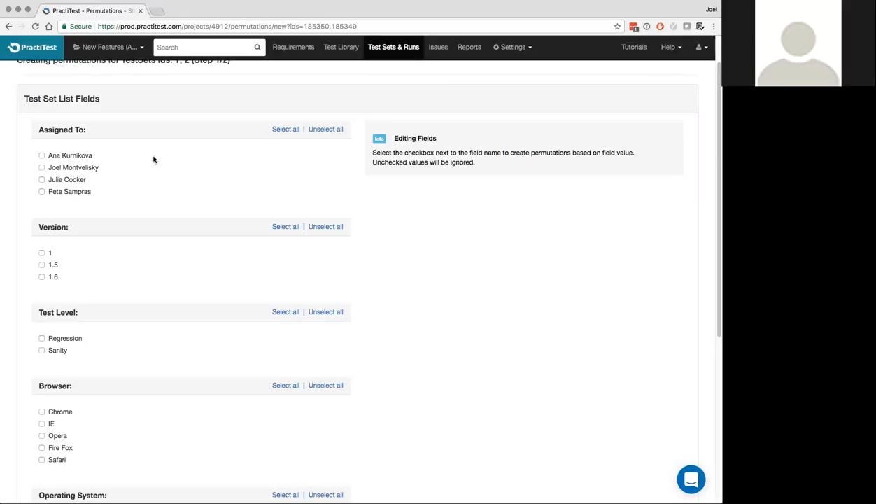
{"action": "scroll", "coordinate": [92, 241], "scroll_direction": "down", "scroll_amount": 3}
{"action": "scroll", "coordinate": [93, 241], "scroll_direction": "down", "scroll_amount": 1}
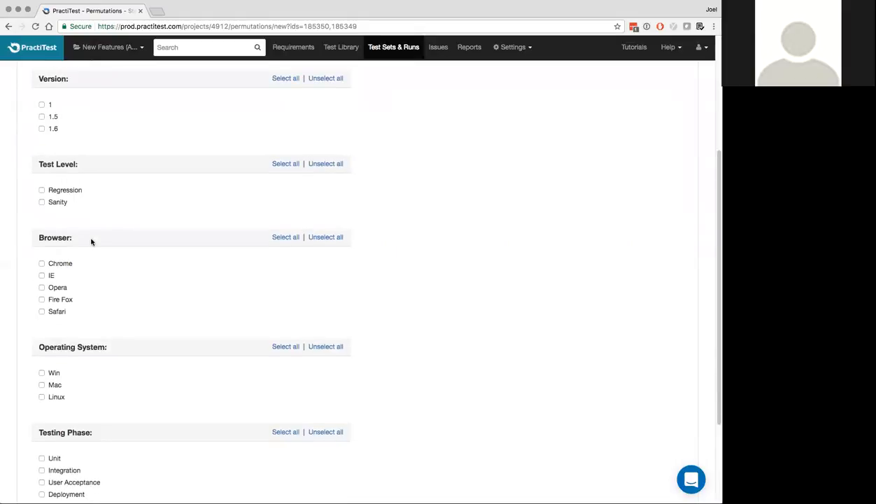
{"action": "left_click", "coordinate": [285, 238]}
{"action": "left_click", "coordinate": [42, 372]}
{"action": "left_click", "coordinate": [42, 385]}
{"action": "left_click", "coordinate": [42, 397]}
{"action": "scroll", "coordinate": [47, 256], "scroll_direction": "down", "scroll_amount": 5}
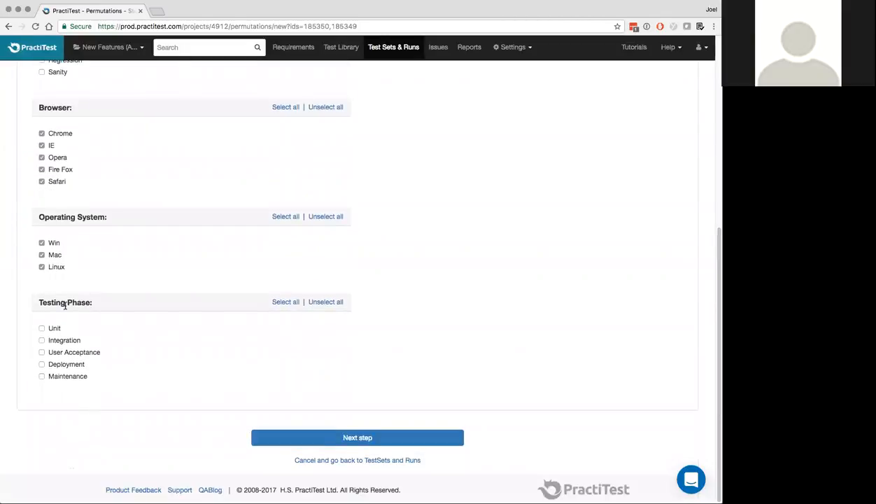
{"action": "left_click", "coordinate": [362, 439]}
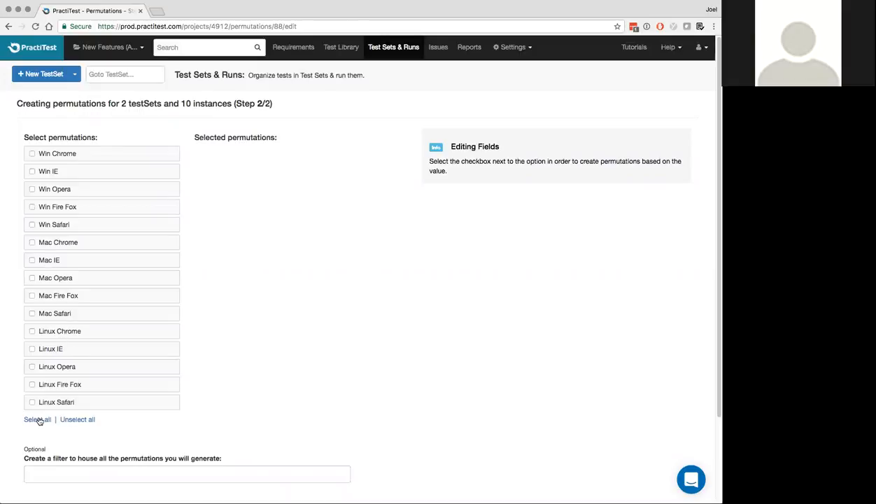
Generate permutations for Win Chrome, Win Opera, Win Safari, Mac Opera and Linux Chrome
{"action": "left_click", "coordinate": [32, 154]}
{"action": "left_click", "coordinate": [32, 189]}
{"action": "left_click", "coordinate": [32, 225]}
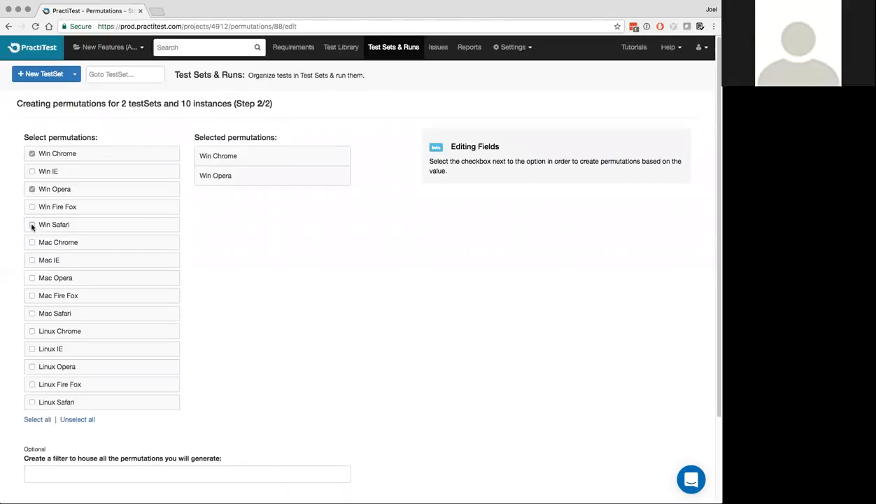
{"action": "left_click", "coordinate": [32, 278]}
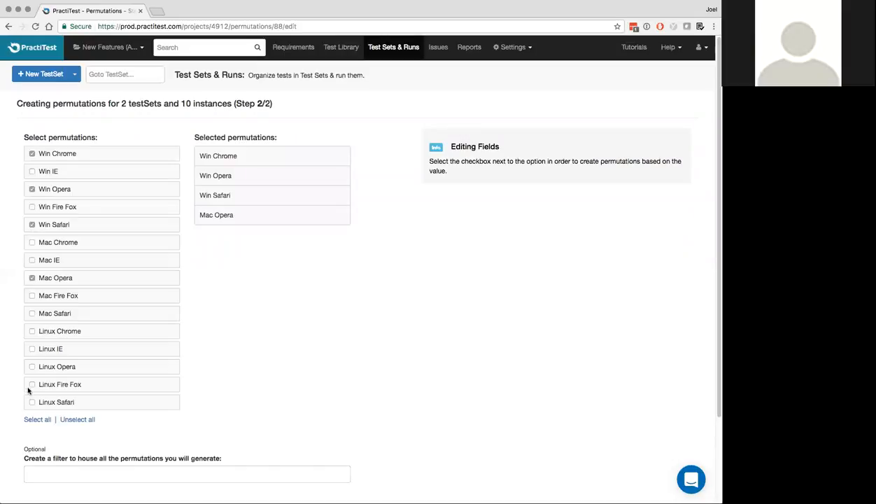
{"action": "left_click", "coordinate": [31, 331]}
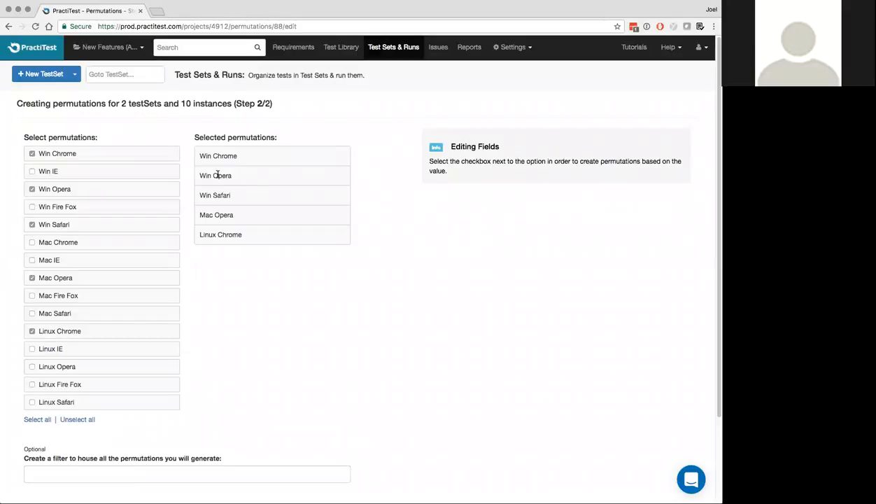
{"action": "scroll", "coordinate": [217, 175], "scroll_direction": "down", "scroll_amount": 3}
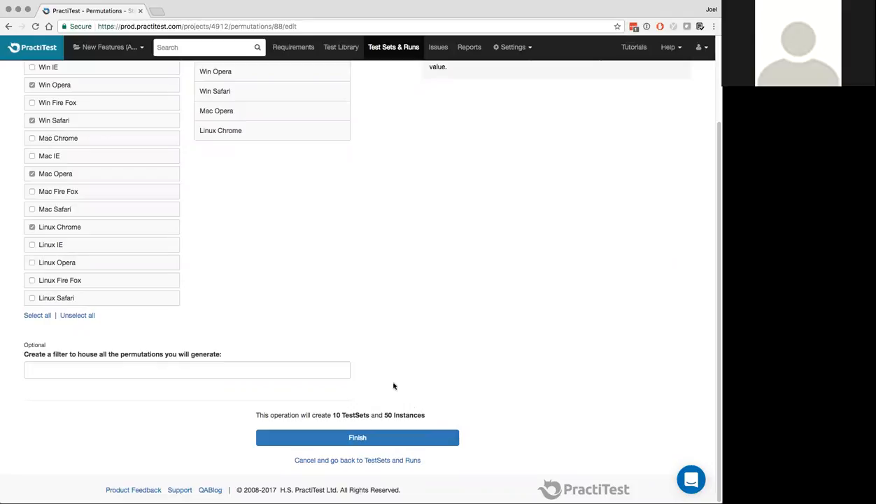
{"action": "scroll", "coordinate": [285, 117], "scroll_direction": "up", "scroll_amount": 2}
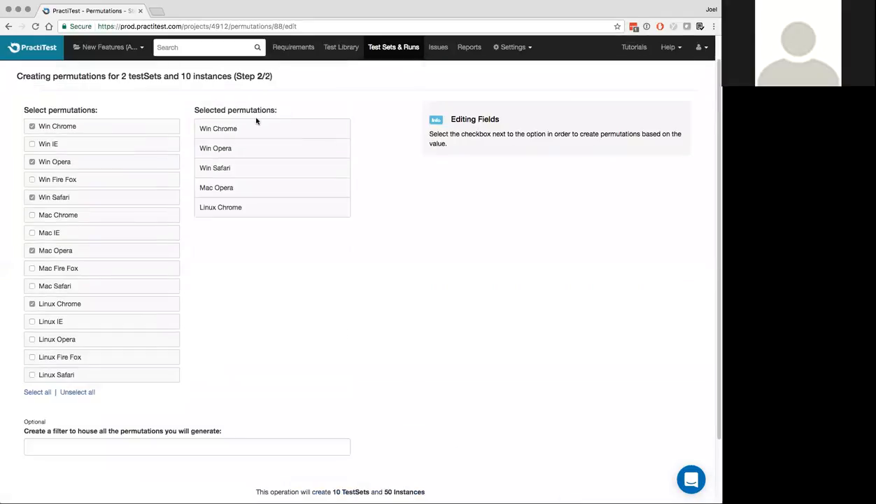
{"action": "scroll", "coordinate": [249, 198], "scroll_direction": "down", "scroll_amount": 2}
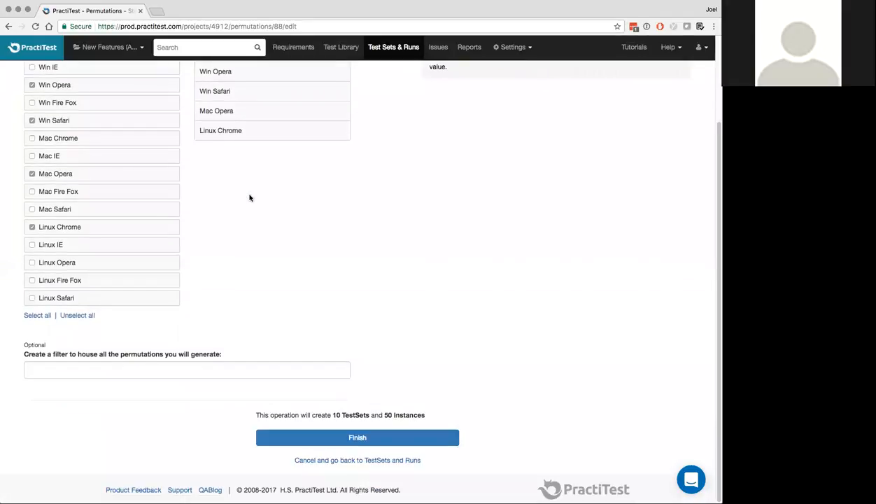
{"action": "left_click", "coordinate": [357, 439]}
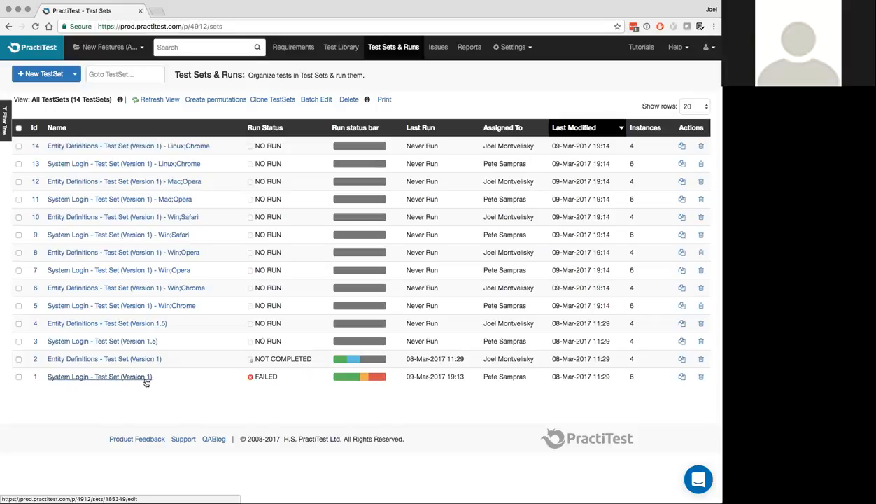
Open the 'Entity Definitions - Test Set (Version 1) - Win;Opera' test set
{"action": "left_click", "coordinate": [146, 255]}
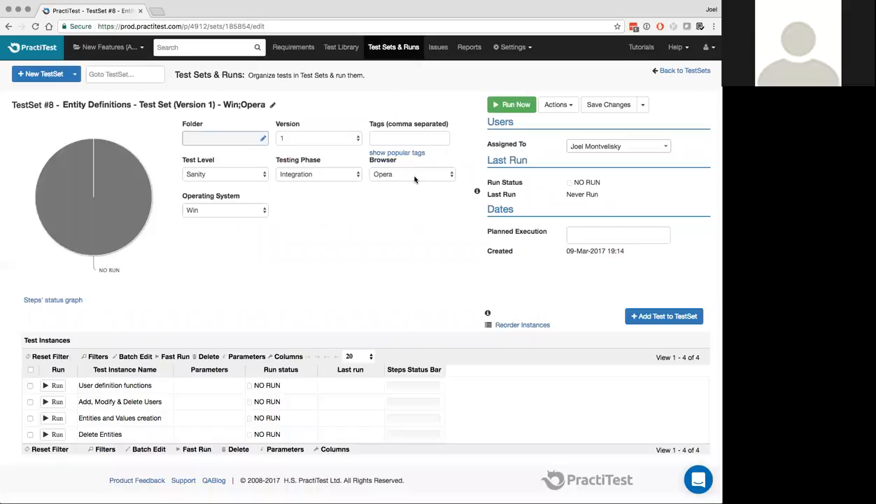
Return to the Test Sets & Runs list showing all 14 test sets
{"action": "left_click", "coordinate": [411, 48]}
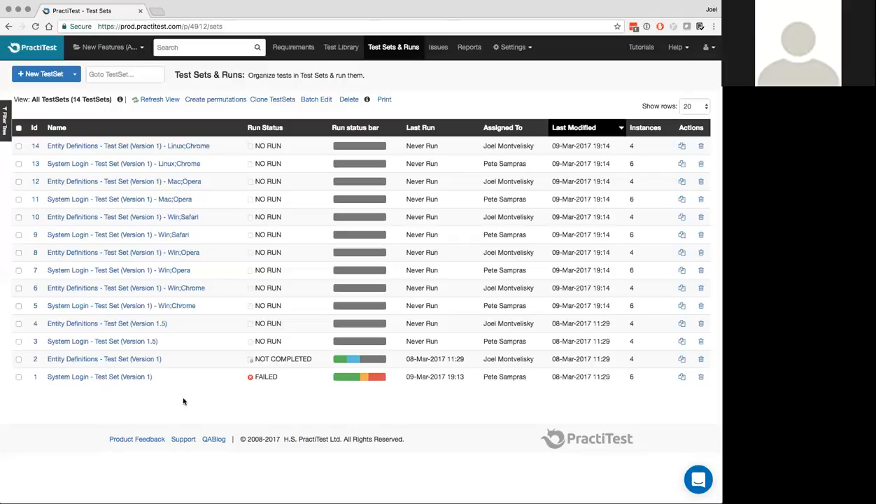
{"action": "left_click", "coordinate": [135, 376]}
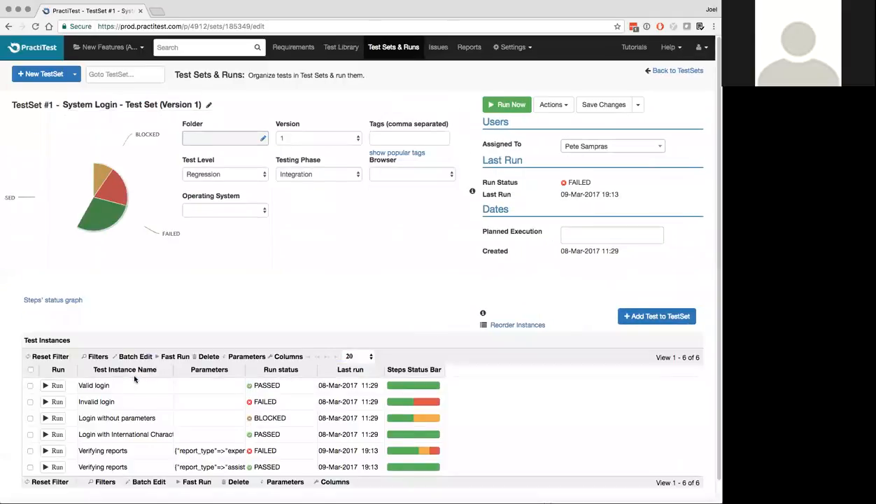
{"action": "scroll", "coordinate": [214, 418], "scroll_direction": "down", "scroll_amount": 1}
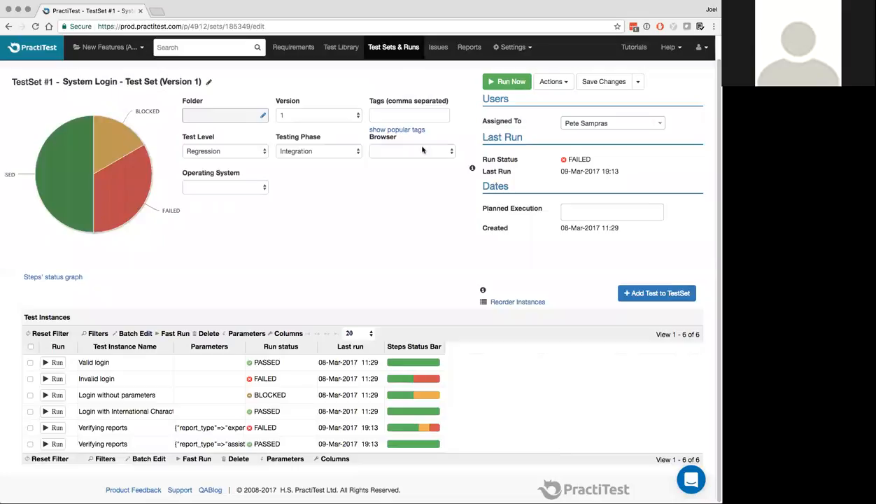
{"action": "left_click", "coordinate": [400, 47]}
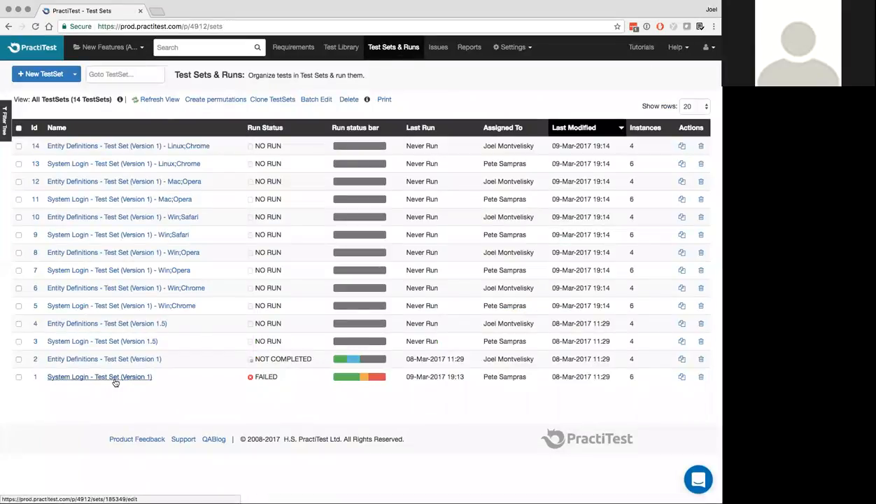
{"action": "left_click", "coordinate": [125, 308]}
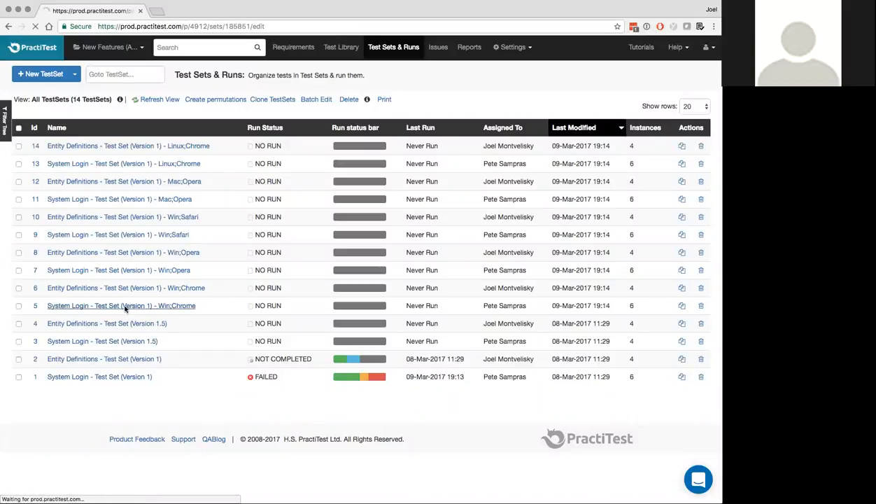
{"action": "scroll", "coordinate": [126, 310], "scroll_direction": "down", "scroll_amount": 1}
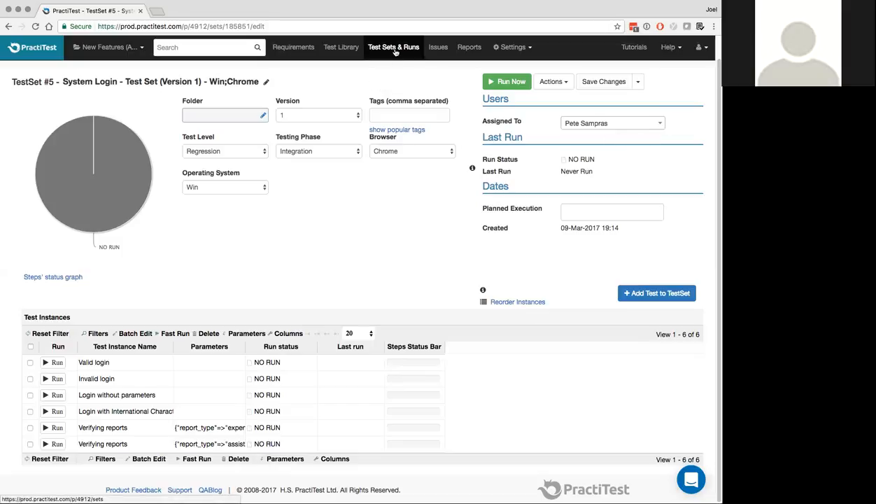
{"action": "left_click", "coordinate": [396, 49]}
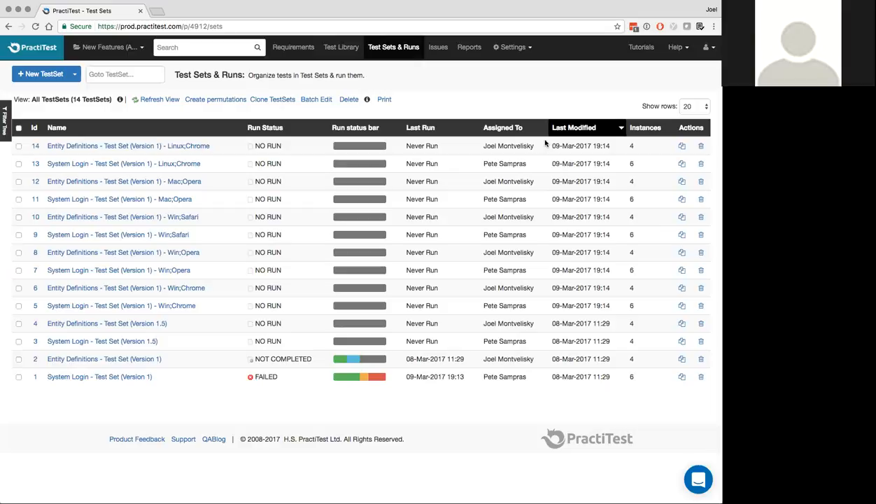
Open the Personal tab of the project settings
{"action": "left_click", "coordinate": [524, 53]}
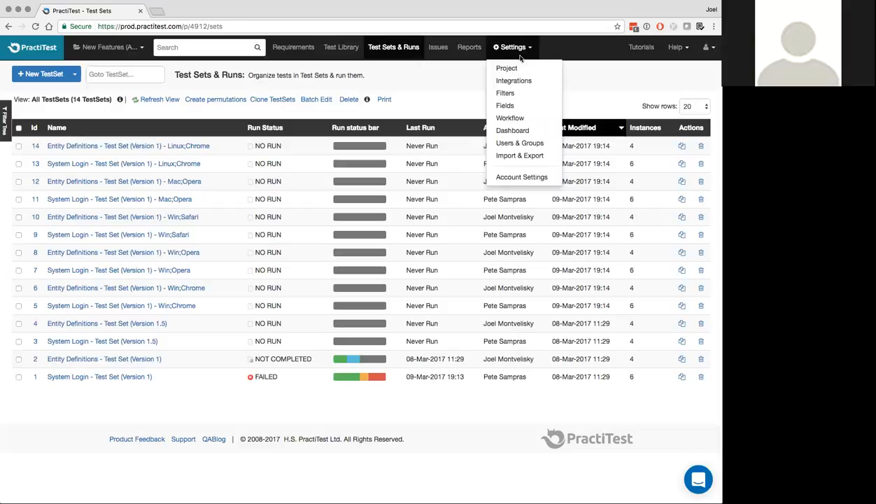
{"action": "left_click", "coordinate": [506, 68]}
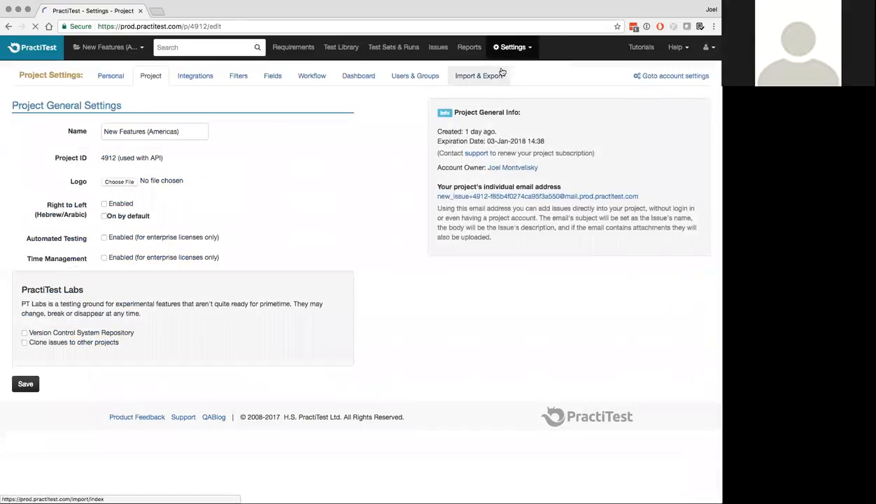
{"action": "left_click", "coordinate": [114, 78]}
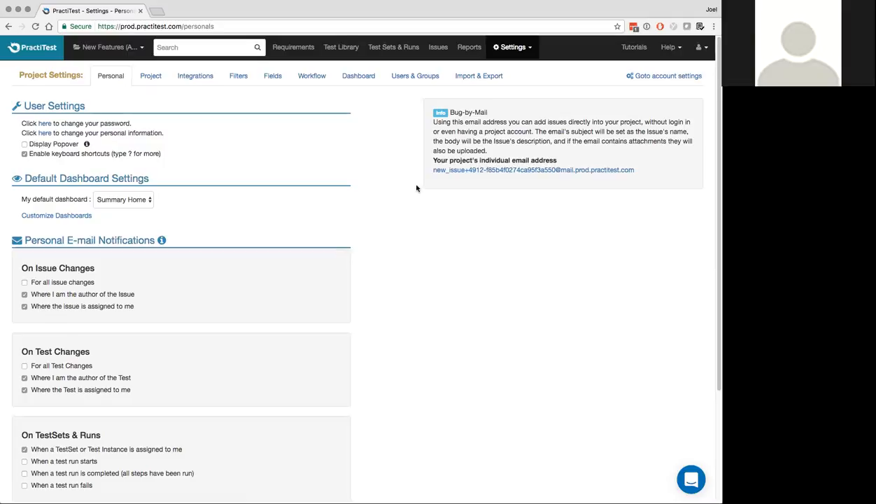
{"action": "key", "text": "shift+slash"}
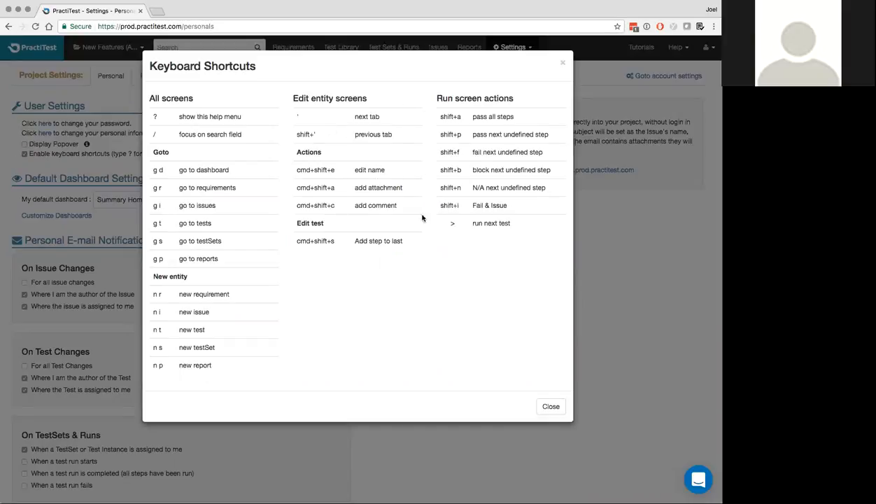
{"action": "left_click", "coordinate": [564, 65]}
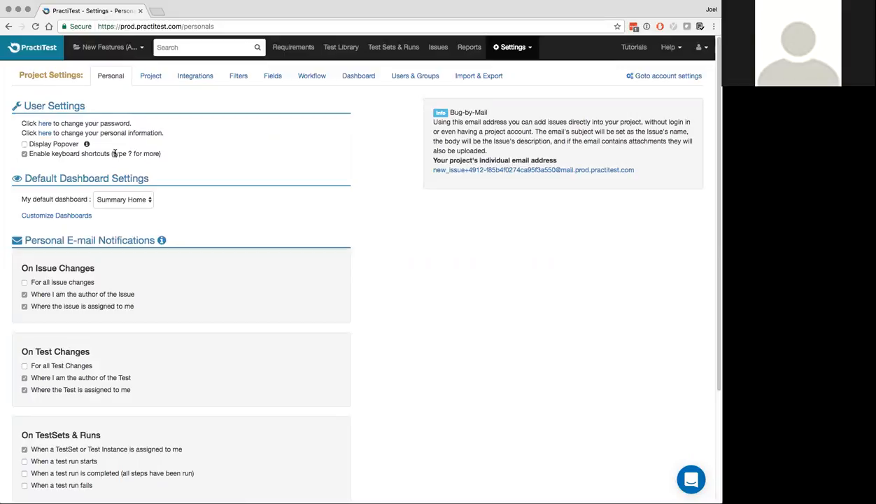
{"action": "key", "text": "question"}
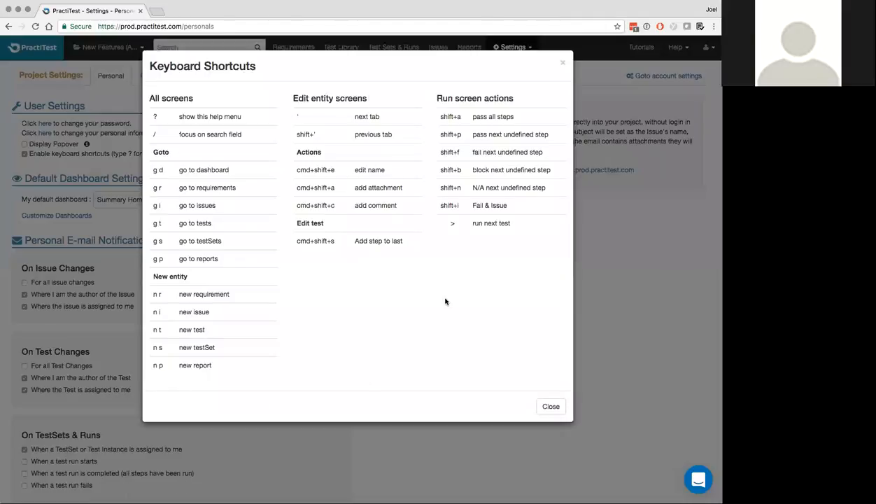
{"action": "left_click", "coordinate": [564, 64]}
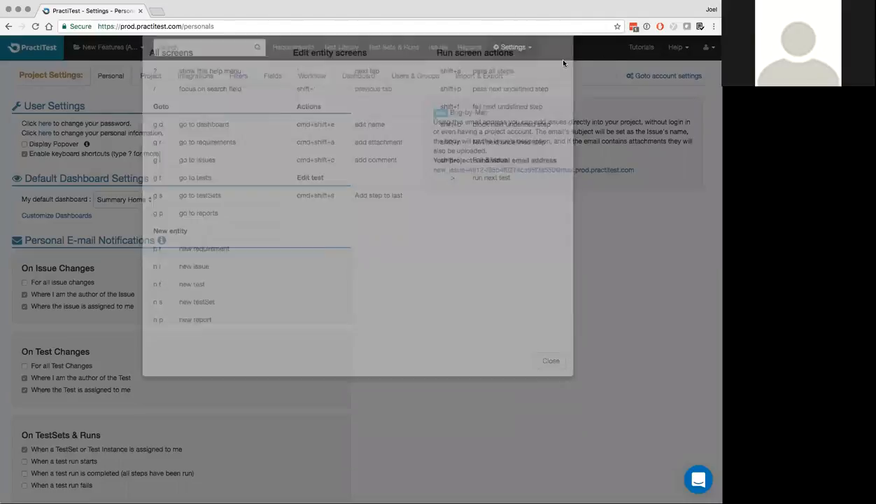
Return to the Test Sets & Runs page listing all 14 test sets
{"action": "left_click", "coordinate": [395, 51]}
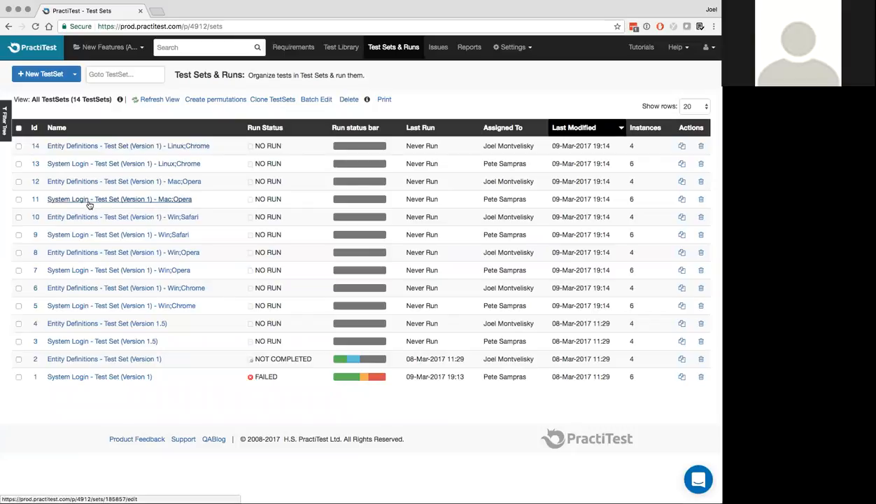
Insert a step named 'Step in the middle' between Step 1 and Step 2 of the Valid login test, then save
{"action": "left_click", "coordinate": [341, 48]}
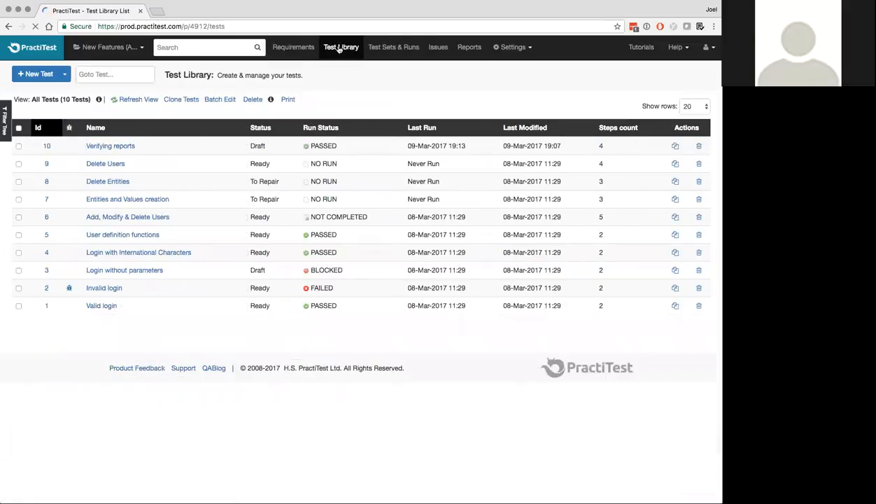
{"action": "left_click", "coordinate": [104, 307]}
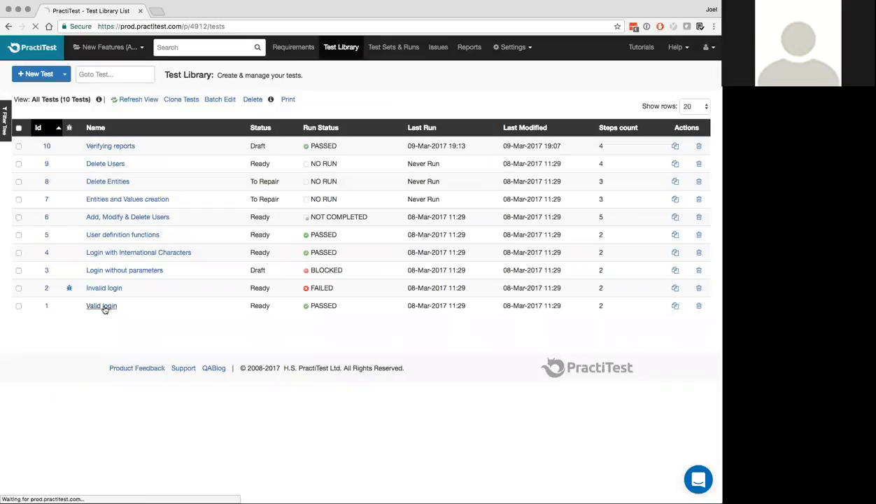
{"action": "left_click", "coordinate": [71, 124]}
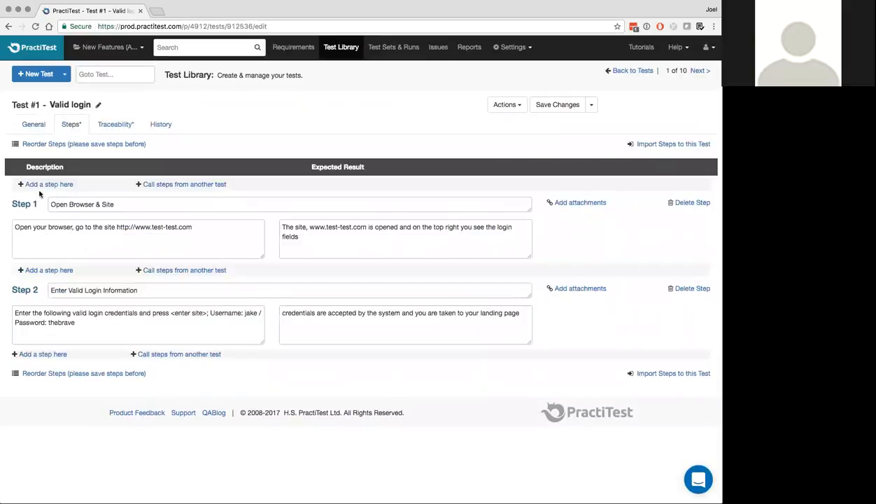
{"action": "left_click", "coordinate": [49, 270]}
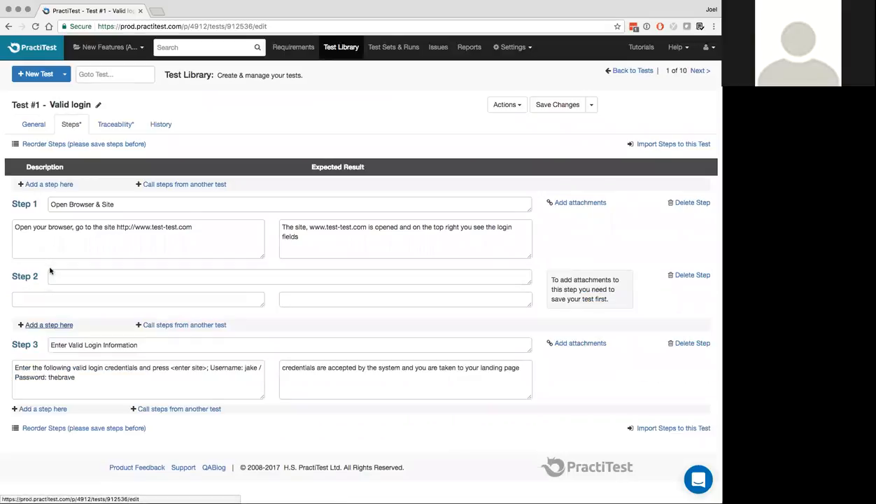
{"action": "left_click", "coordinate": [64, 276]}
{"action": "type", "text": "S"}
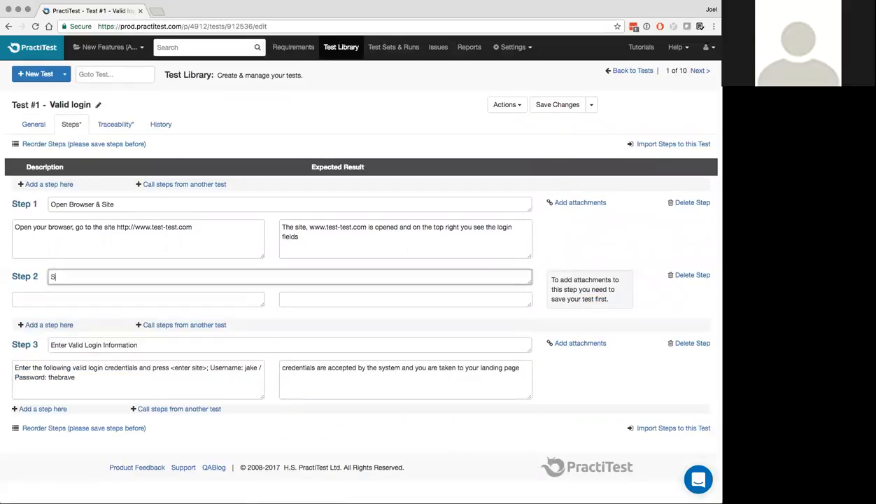
{"action": "type", "text": "tep in the middle"}
{"action": "left_click", "coordinate": [559, 105]}
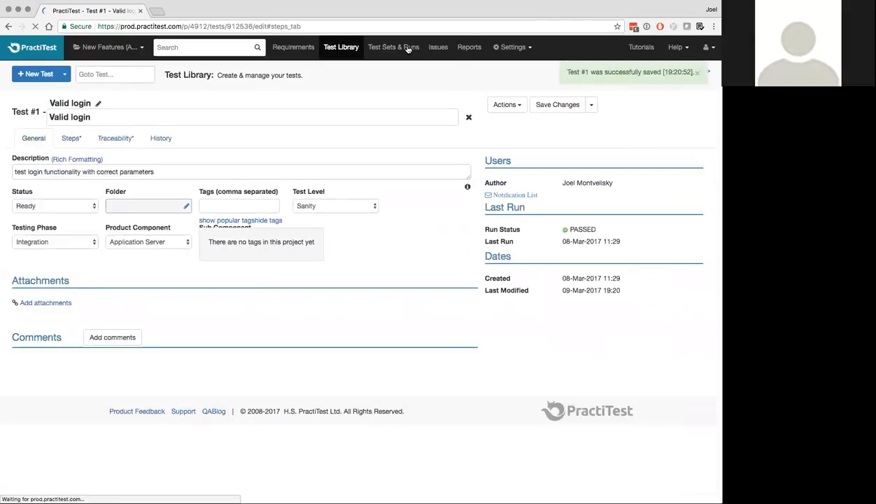
Run the first Verifying reports instance in test set #13 System Login Linux;Chrome
{"action": "left_click", "coordinate": [401, 49]}
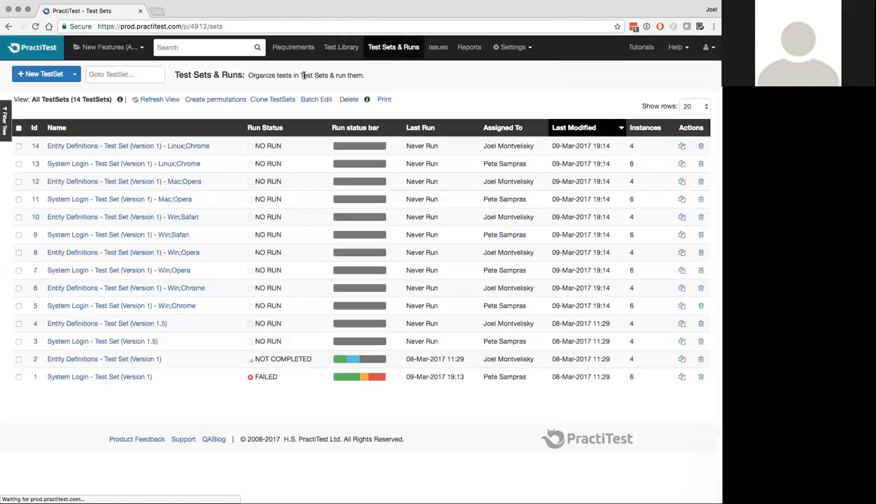
{"action": "left_click", "coordinate": [140, 165]}
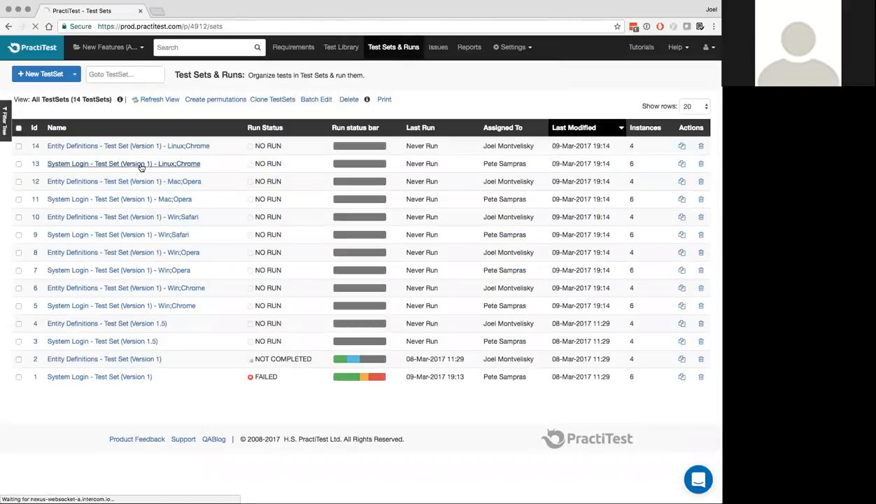
{"action": "scroll", "coordinate": [143, 167], "scroll_direction": "down", "scroll_amount": 1}
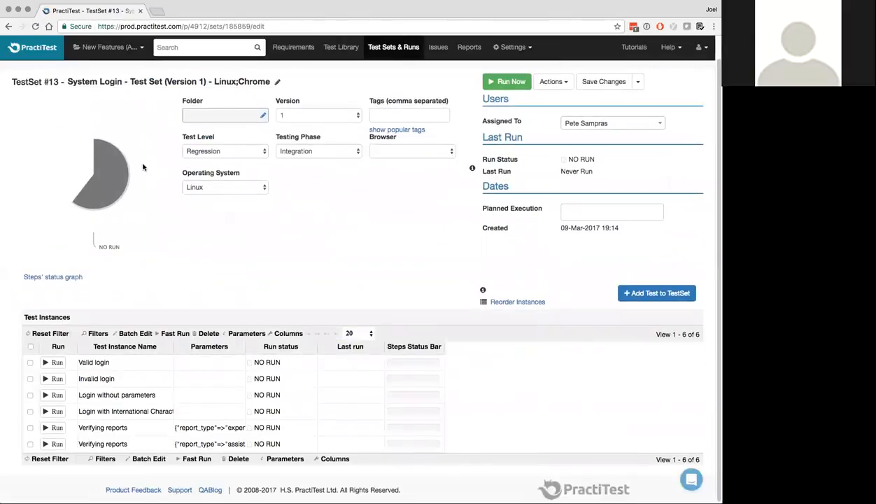
{"action": "left_click", "coordinate": [57, 428]}
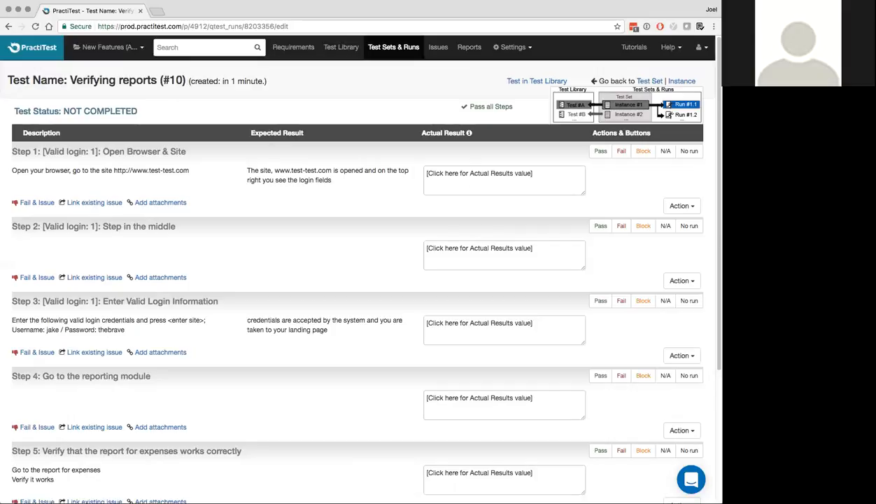
Open test set #11 System Login Mac;Opera and scroll through its test instances
{"action": "left_click", "coordinate": [388, 48]}
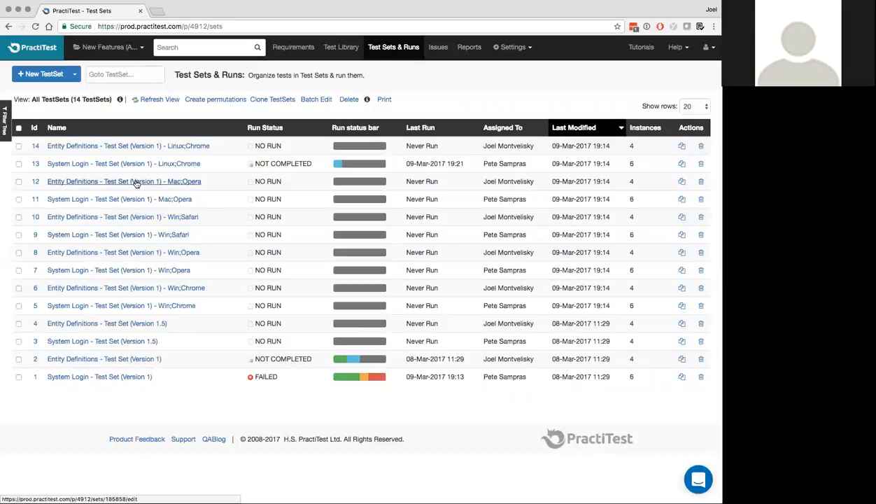
{"action": "left_click", "coordinate": [142, 199]}
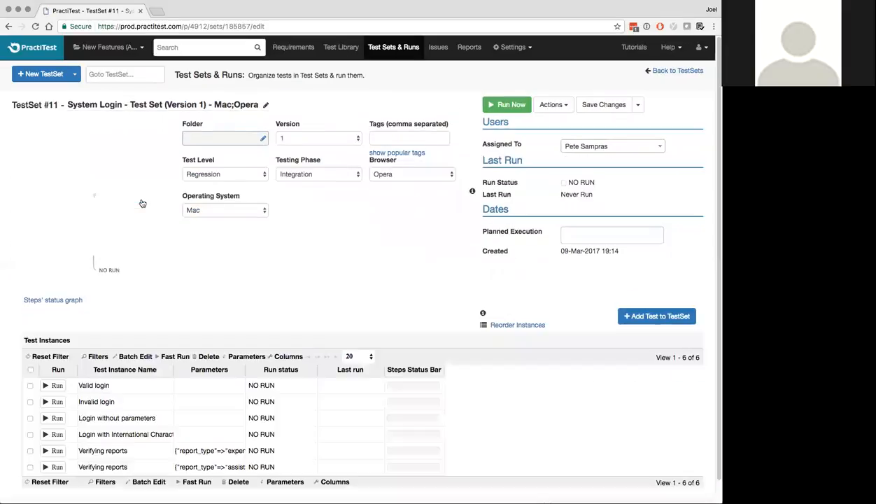
{"action": "scroll", "coordinate": [233, 473], "scroll_direction": "down", "scroll_amount": 1}
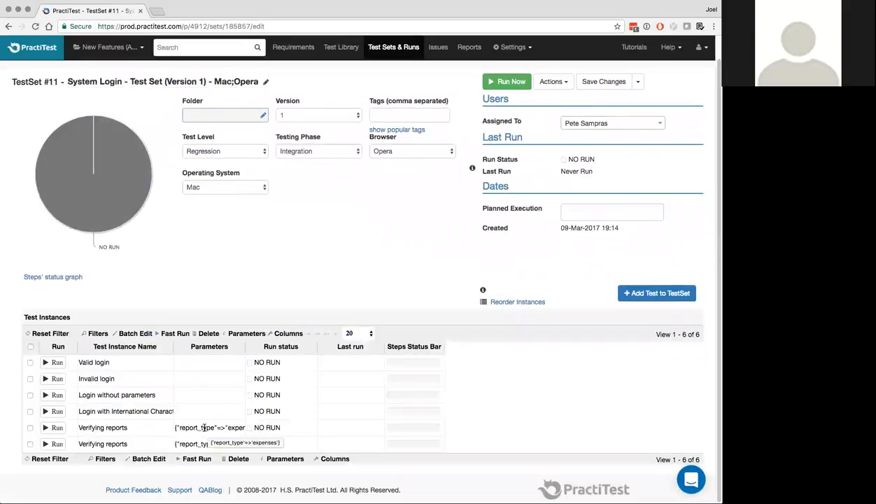